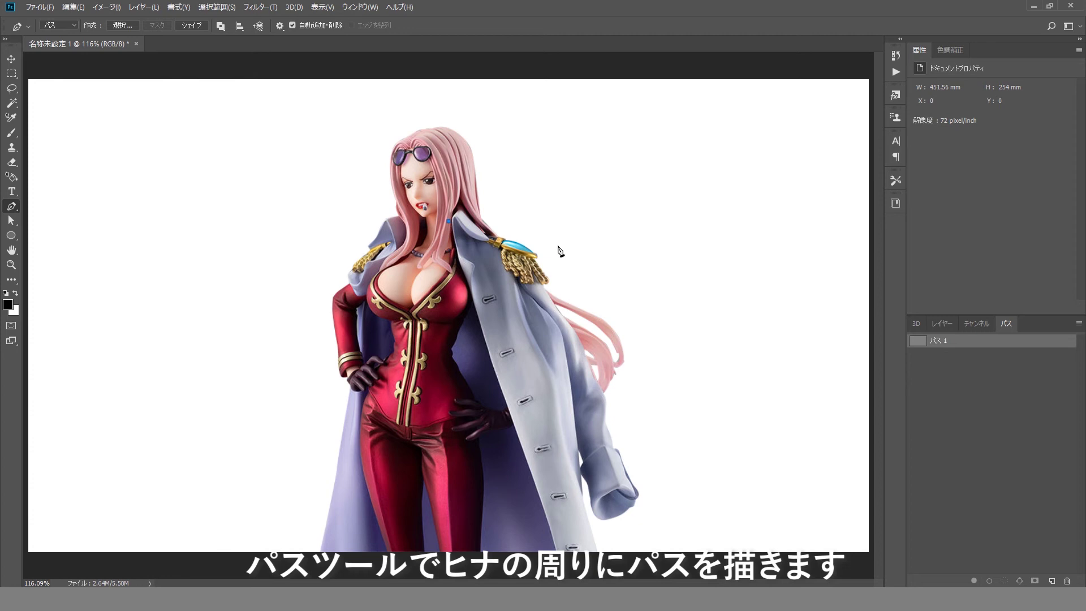
Draw a curved path winding around the figure from neck to legs with the Pen tool, moving its last anchor below the canvas edge.
{"action": "left_click_drag", "start_coordinate": [608, 281], "coordinate": [609, 328]}
{"action": "left_click", "coordinate": [459, 352]}
{"action": "left_click_drag", "start_coordinate": [256, 402], "coordinate": [259, 451]}
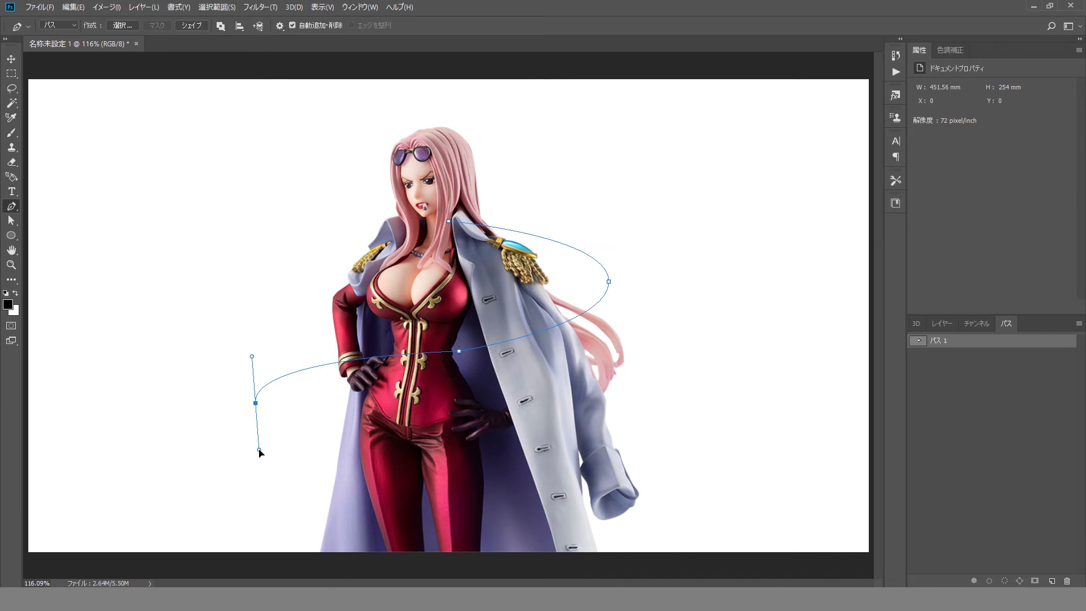
{"action": "left_click", "coordinate": [473, 524]}
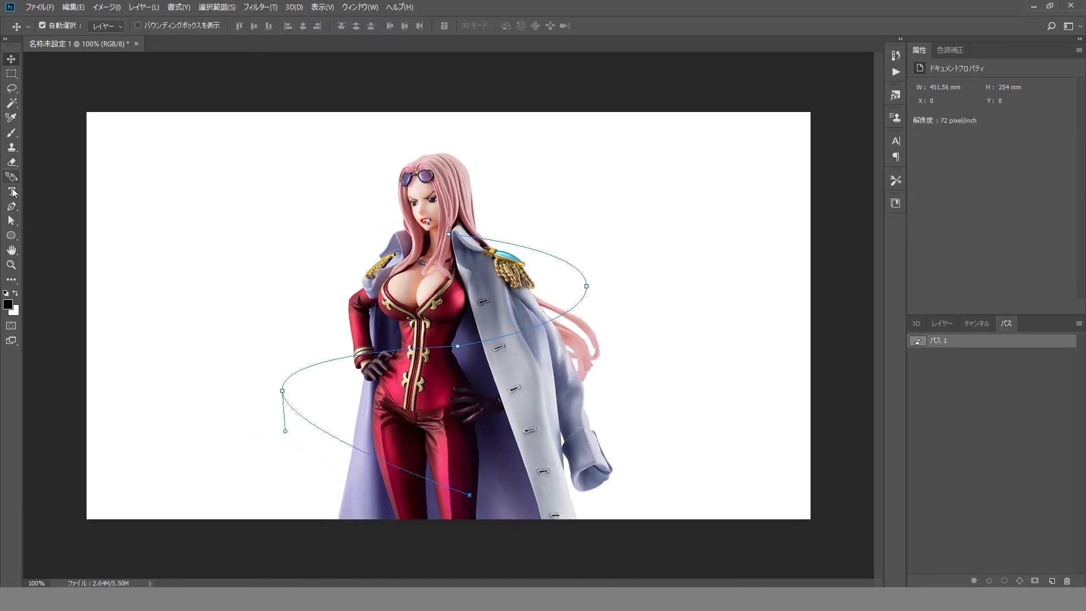
{"action": "left_click", "coordinate": [11, 220]}
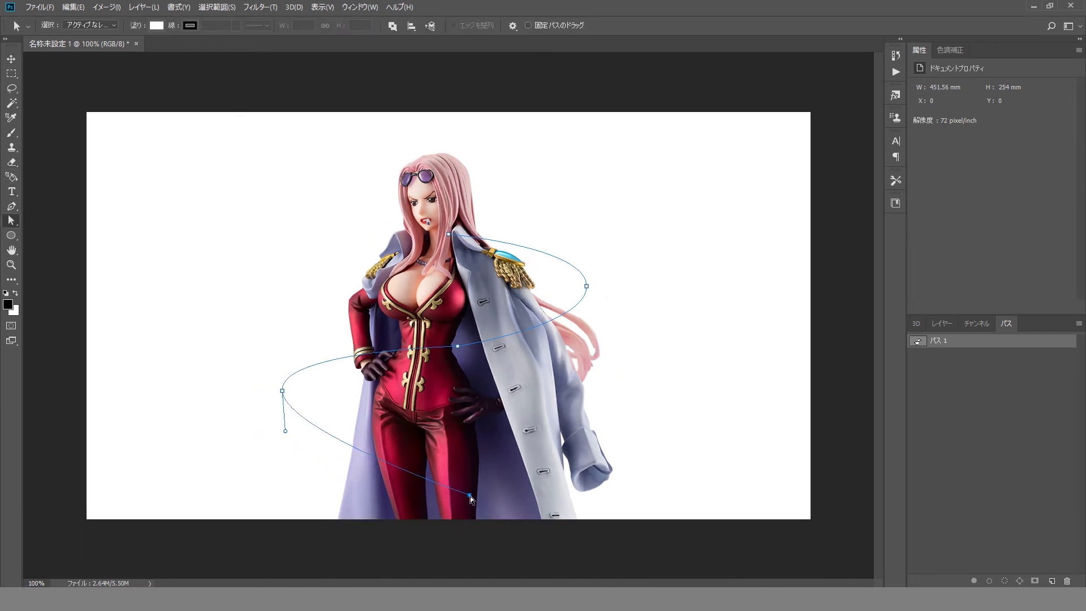
{"action": "left_click_drag", "start_coordinate": [469, 495], "coordinate": [556, 531]}
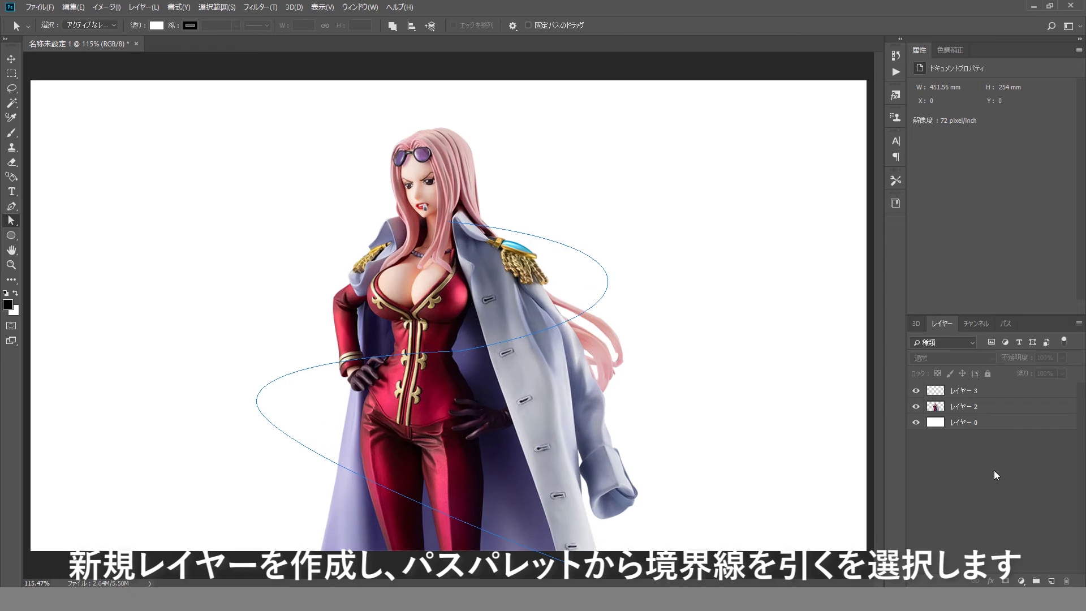
Stroke パス 1 with the black brush on レイヤー 3.
{"action": "left_click", "coordinate": [982, 391]}
{"action": "left_click", "coordinate": [1004, 323]}
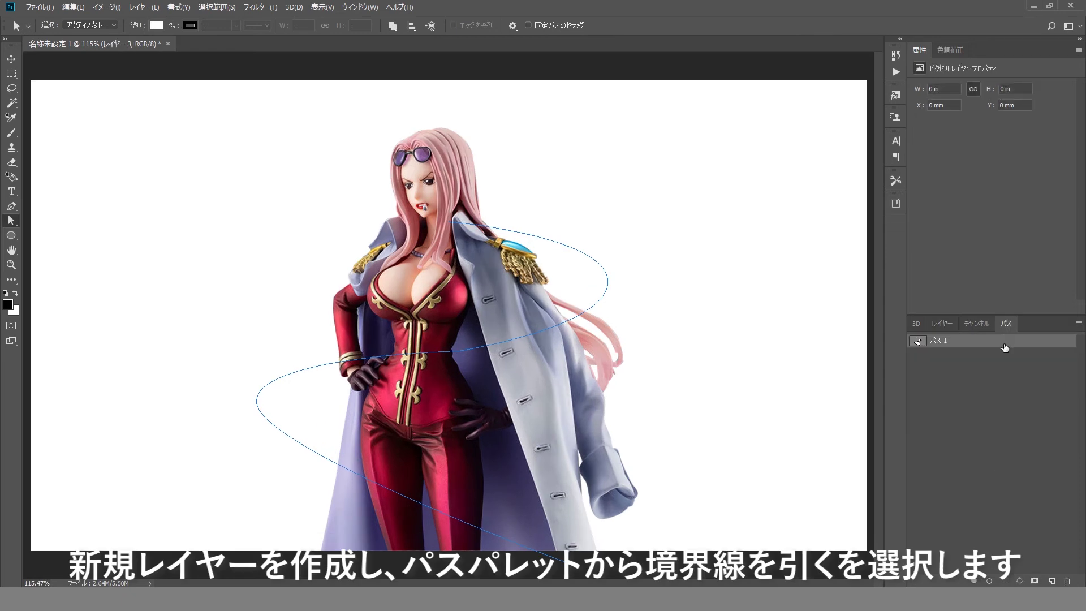
{"action": "right_click", "coordinate": [1004, 347]}
{"action": "left_click", "coordinate": [982, 404]}
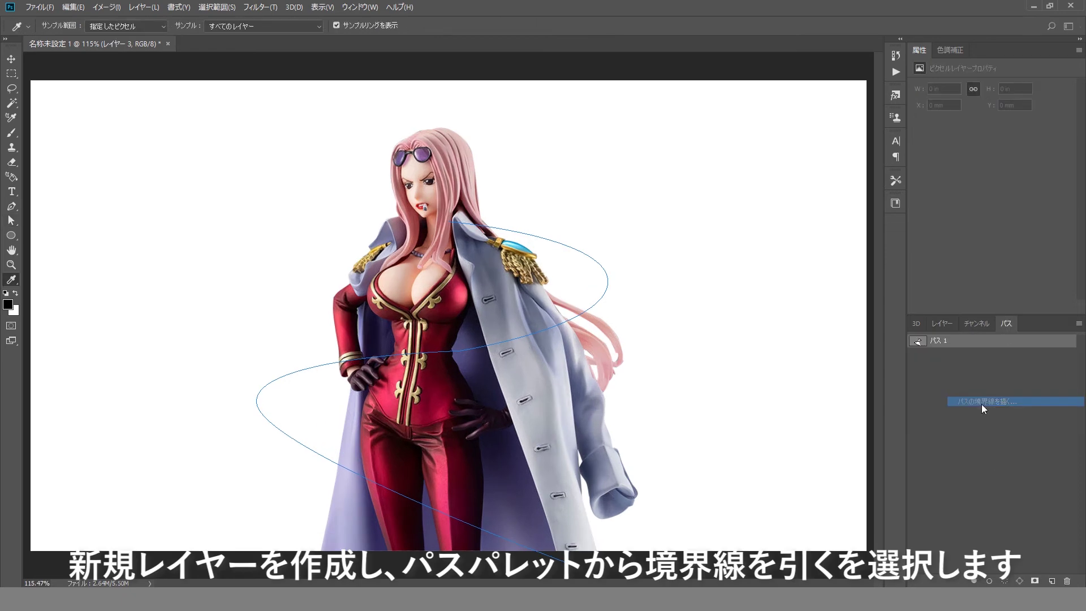
{"action": "left_click", "coordinate": [614, 187]}
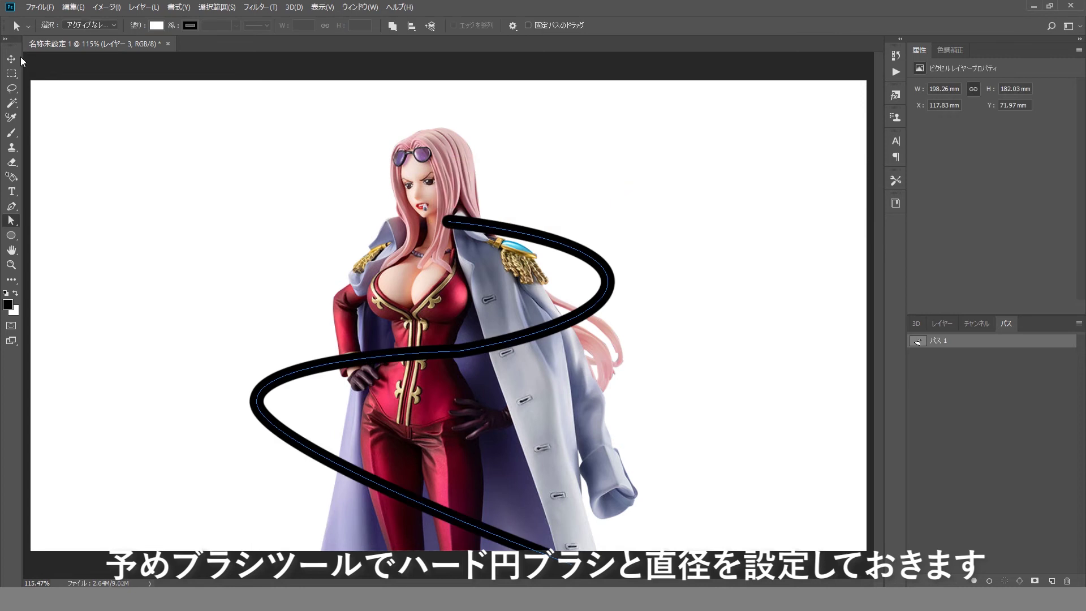
Add a layer mask to レイヤー 3 and paint out the black line where it crosses the arm, torso and coat.
{"action": "left_click", "coordinate": [12, 59]}
{"action": "left_click", "coordinate": [932, 325]}
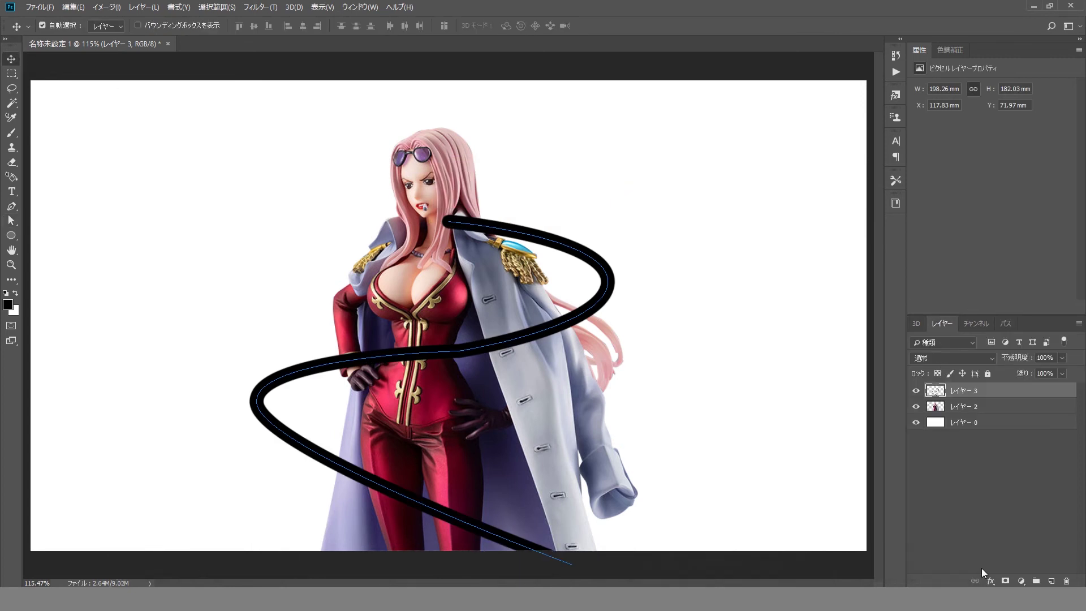
{"action": "left_click", "coordinate": [1005, 581]}
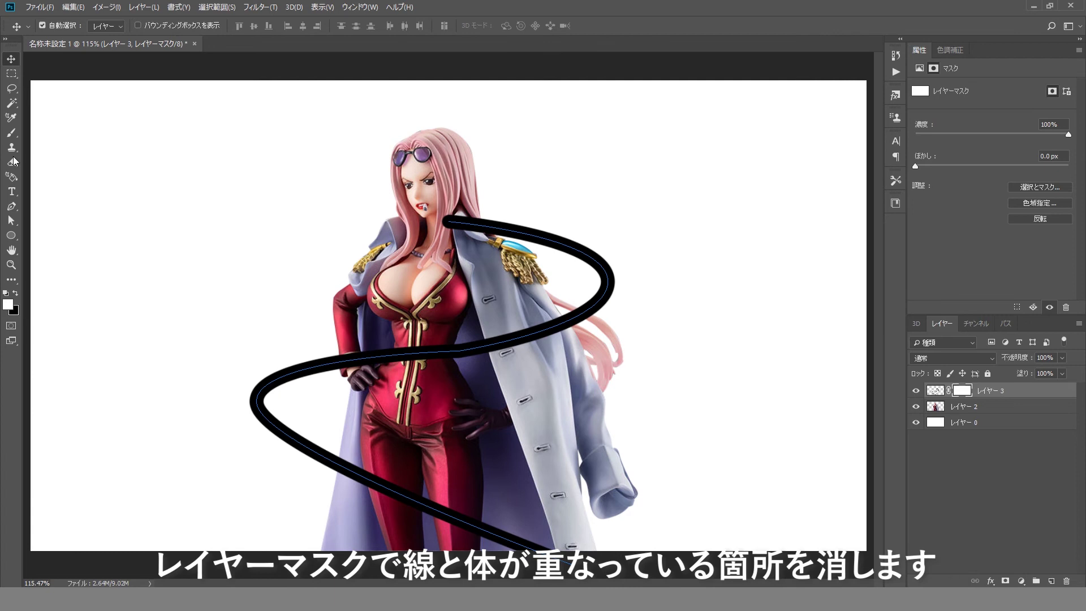
{"action": "left_click", "coordinate": [11, 132]}
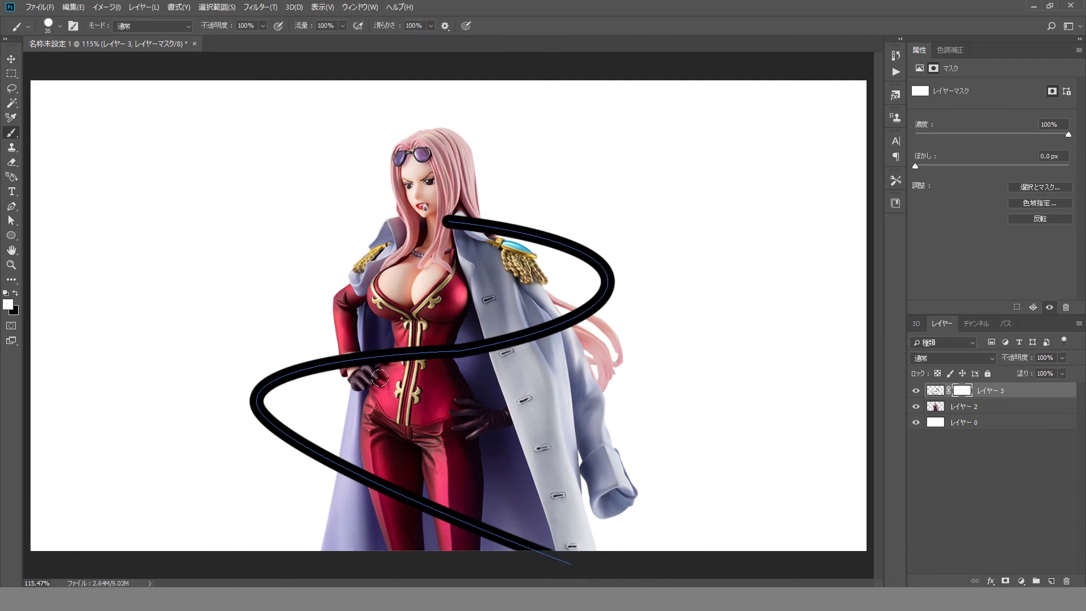
{"action": "key", "text": "x"}
{"action": "left_click_drag", "start_coordinate": [355, 357], "coordinate": [447, 356]}
{"action": "scroll", "coordinate": [382, 354], "scroll_direction": "up", "scroll_amount": 3}
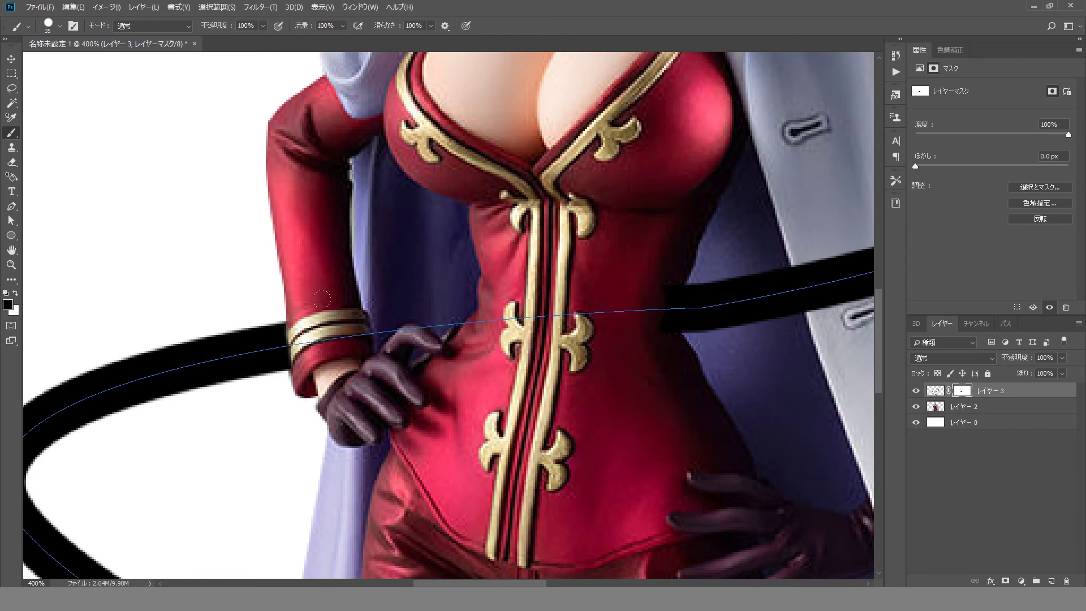
{"action": "mouse_move", "coordinate": [672, 328]}
{"action": "left_mouse_down"}
{"action": "mouse_move", "coordinate": [665, 270]}
{"action": "mouse_move", "coordinate": [740, 316]}
{"action": "mouse_move", "coordinate": [274, 390]}
{"action": "mouse_move", "coordinate": [377, 316]}
{"action": "mouse_move", "coordinate": [539, 272]}
{"action": "left_mouse_up"}
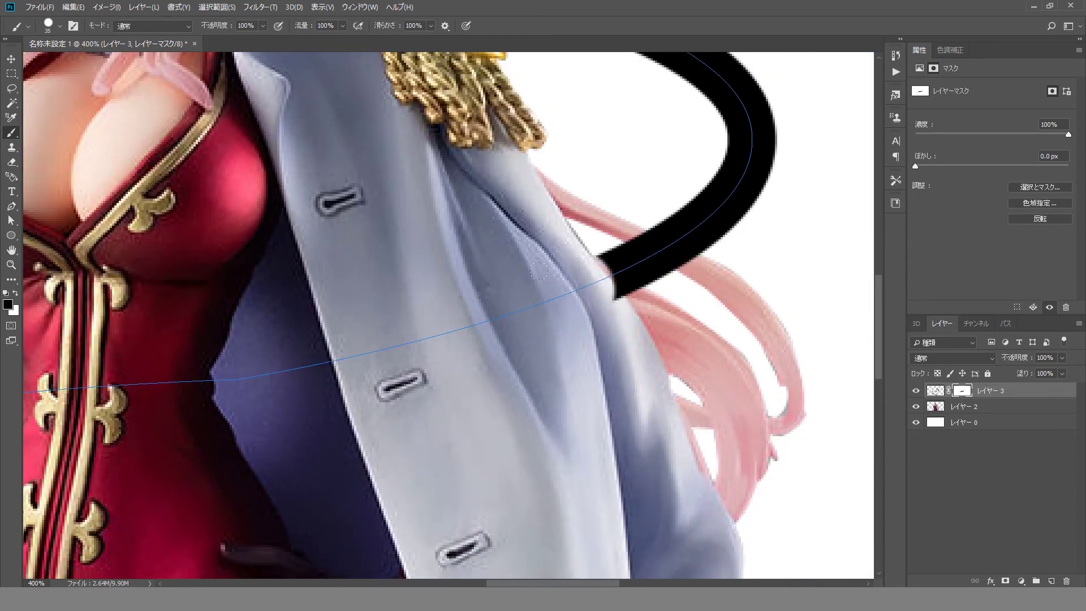
Refine the mask with a smaller brush so the hair strand passes over the line and the line meets the coat edge cleanly.
{"action": "scroll", "coordinate": [539, 271], "scroll_direction": "up", "scroll_amount": 2}
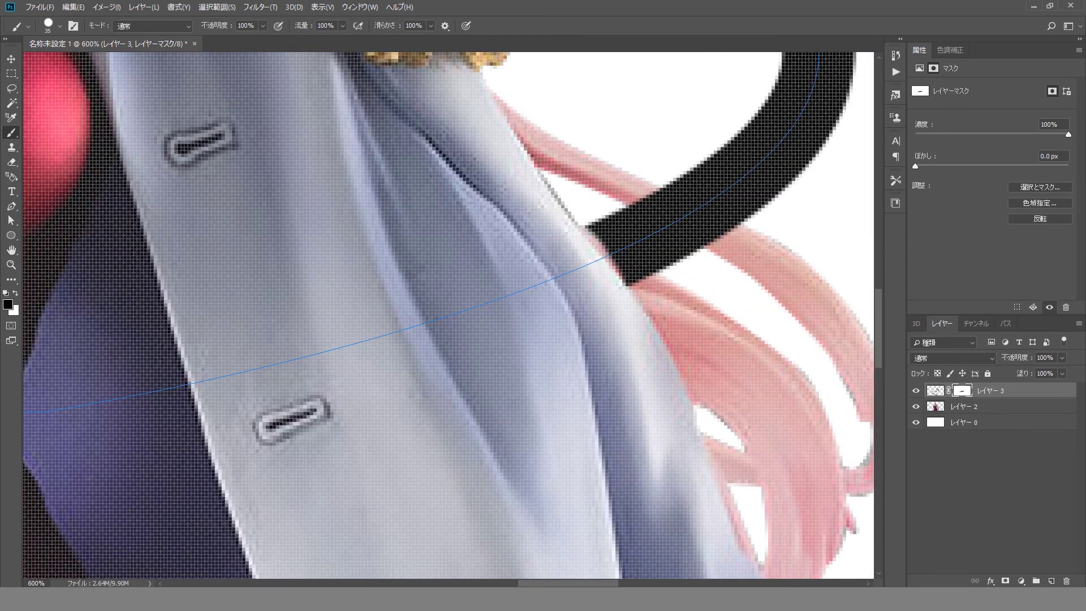
{"action": "left_click_drag", "start_coordinate": [644, 198], "coordinate": [724, 232]}
{"action": "left_click_drag", "start_coordinate": [672, 208], "coordinate": [601, 170]}
{"action": "left_click_drag", "start_coordinate": [658, 194], "coordinate": [758, 250]}
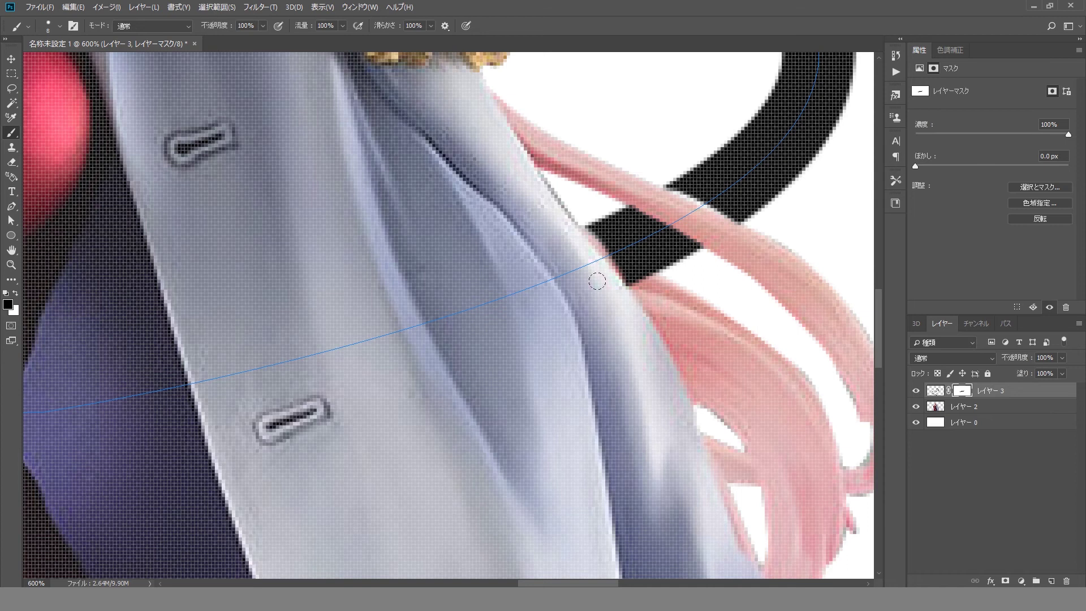
{"action": "key", "text": "x"}
{"action": "mouse_move", "coordinate": [605, 237]}
{"action": "left_mouse_down"}
{"action": "mouse_move", "coordinate": [597, 230]}
{"action": "mouse_move", "coordinate": [638, 263]}
{"action": "mouse_move", "coordinate": [628, 280]}
{"action": "mouse_move", "coordinate": [647, 283]}
{"action": "left_mouse_up"}
{"action": "key", "text": "x"}
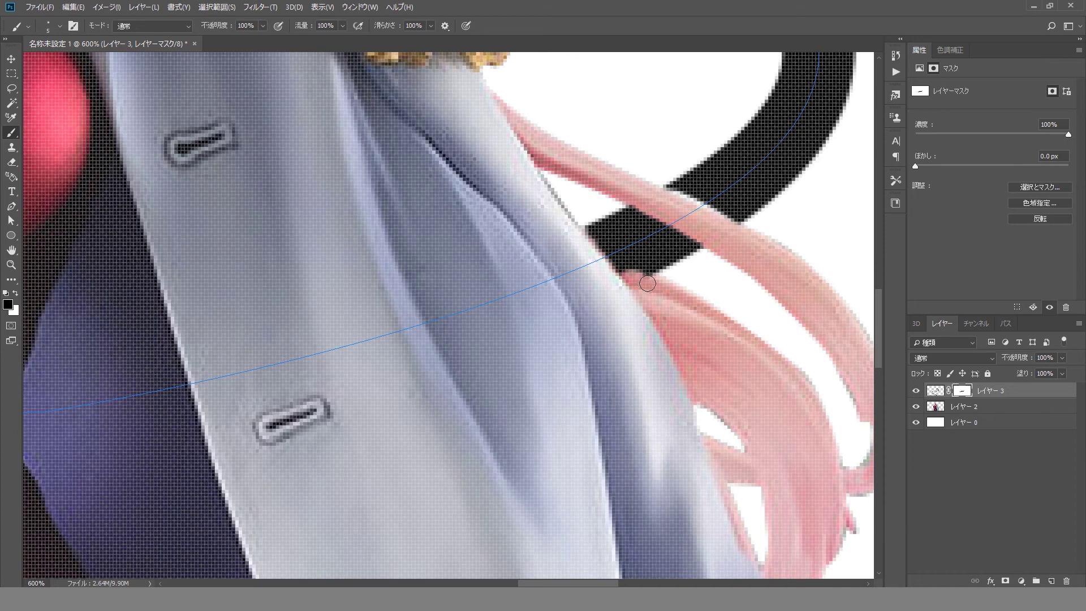
{"action": "key", "text": "ctrl+0"}
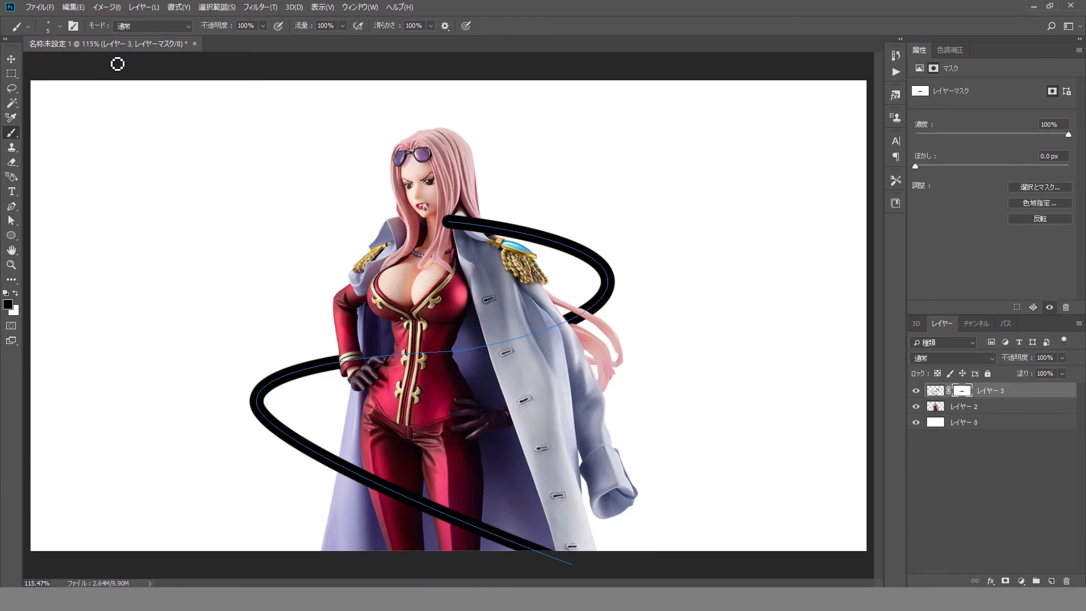
Open the layer style settings of レイヤー 3 and enable Drop Shadow.
{"action": "left_click", "coordinate": [4, 57]}
{"action": "double_click", "coordinate": [1017, 396]}
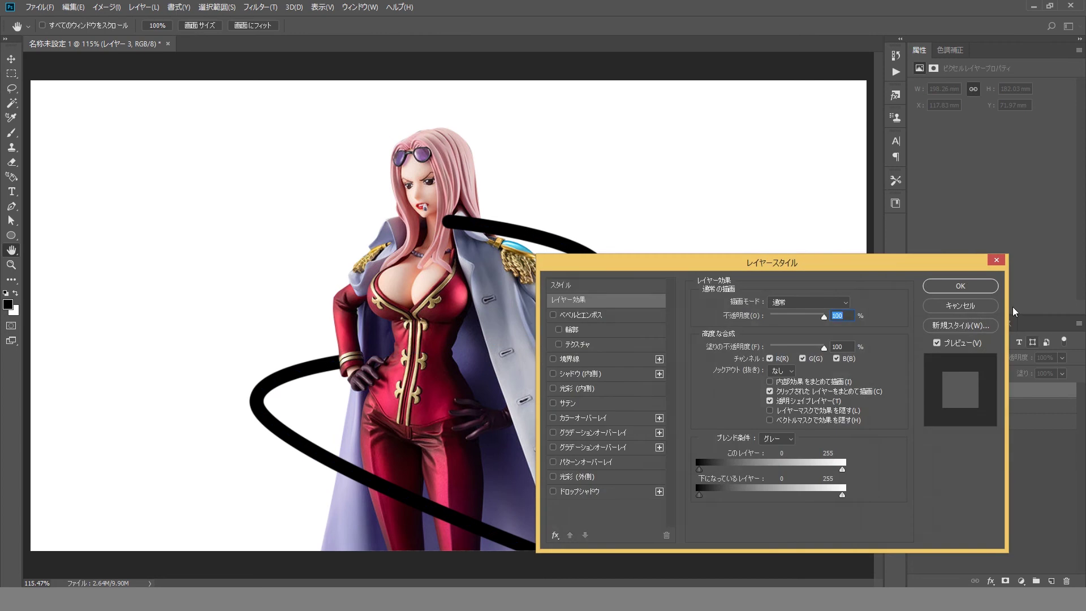
{"action": "key", "text": "Escape"}
{"action": "double_click", "coordinate": [937, 390]}
{"action": "left_click_drag", "start_coordinate": [604, 262], "coordinate": [604, 224]}
{"action": "left_click", "coordinate": [554, 453]}
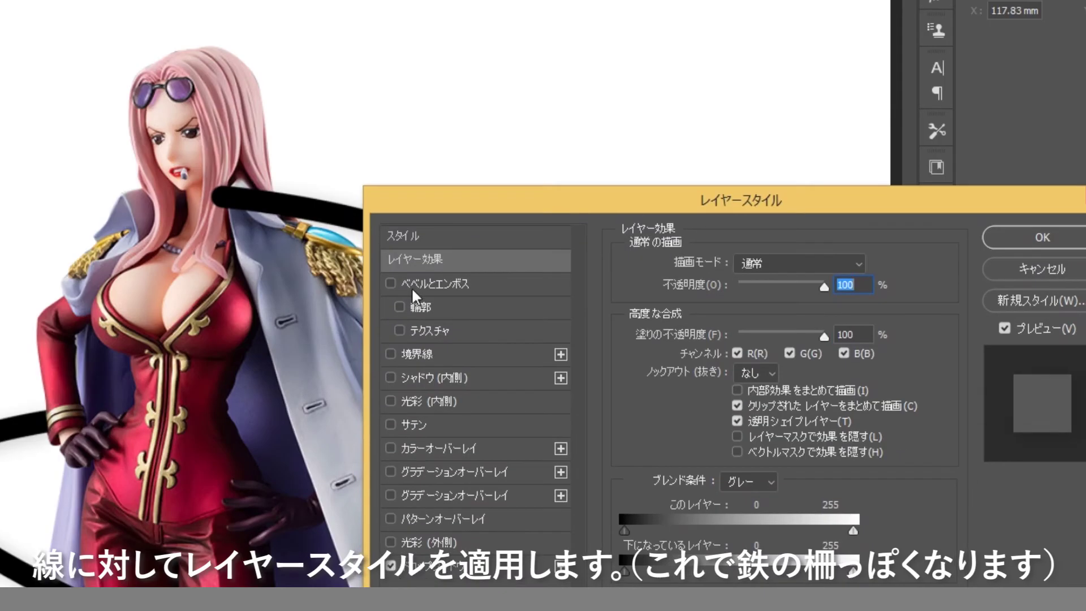
Enable an upward Inner Bevel with 532% depth, 8 px size, 8 px soften and a 138° light angle.
{"action": "left_click", "coordinate": [390, 284]}
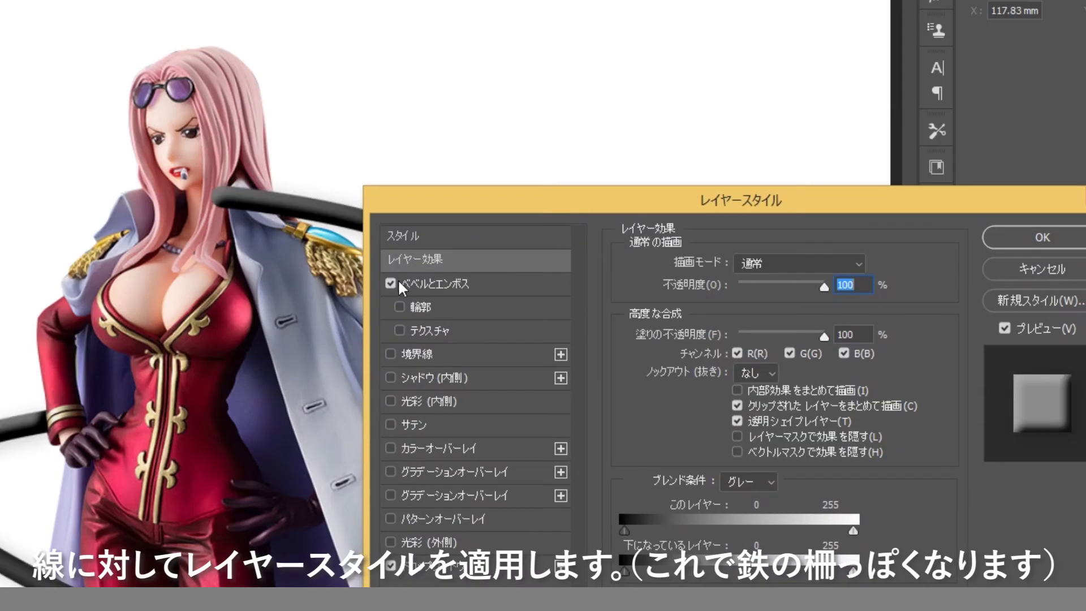
{"action": "left_click", "coordinate": [489, 286]}
{"action": "left_click_drag", "start_coordinate": [701, 207], "coordinate": [837, 173]}
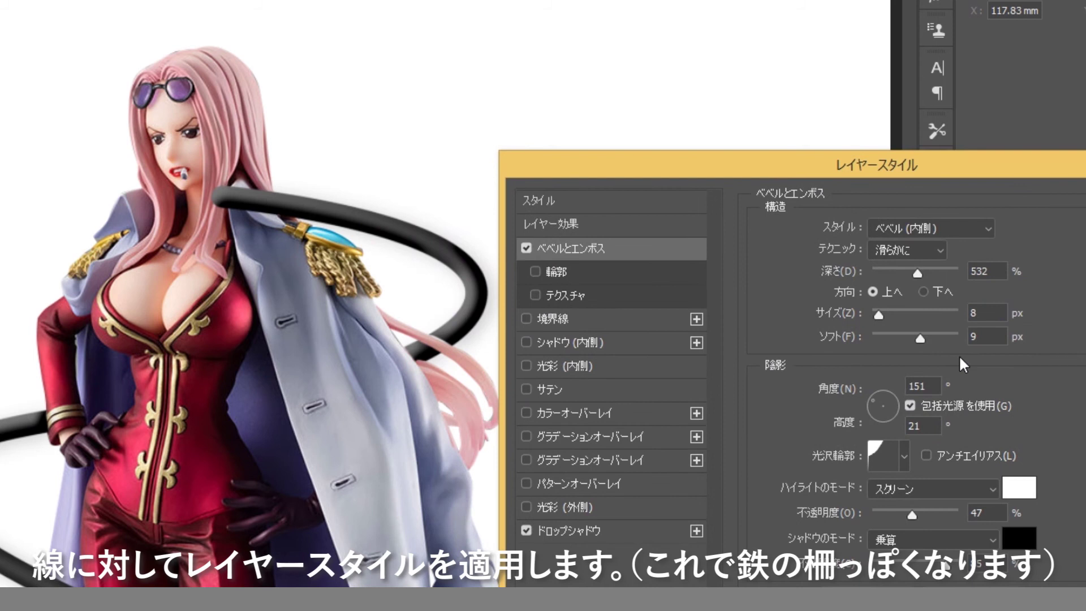
{"action": "left_click_drag", "start_coordinate": [996, 273], "coordinate": [965, 273]}
{"action": "left_click_drag", "start_coordinate": [984, 312], "coordinate": [961, 338]}
{"action": "left_click_drag", "start_coordinate": [881, 399], "coordinate": [876, 402]}
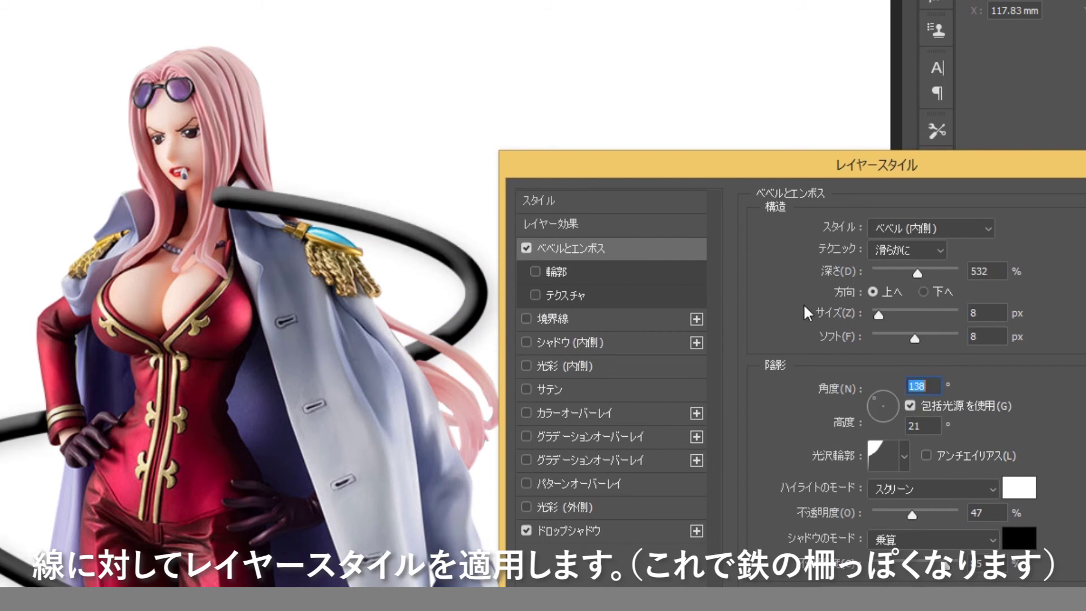
Add a woven Pattern Overlay in Screen mode at 19% opacity and 1% scale, and apply the layer style.
{"action": "left_click", "coordinate": [527, 483]}
{"action": "left_click", "coordinate": [577, 484]}
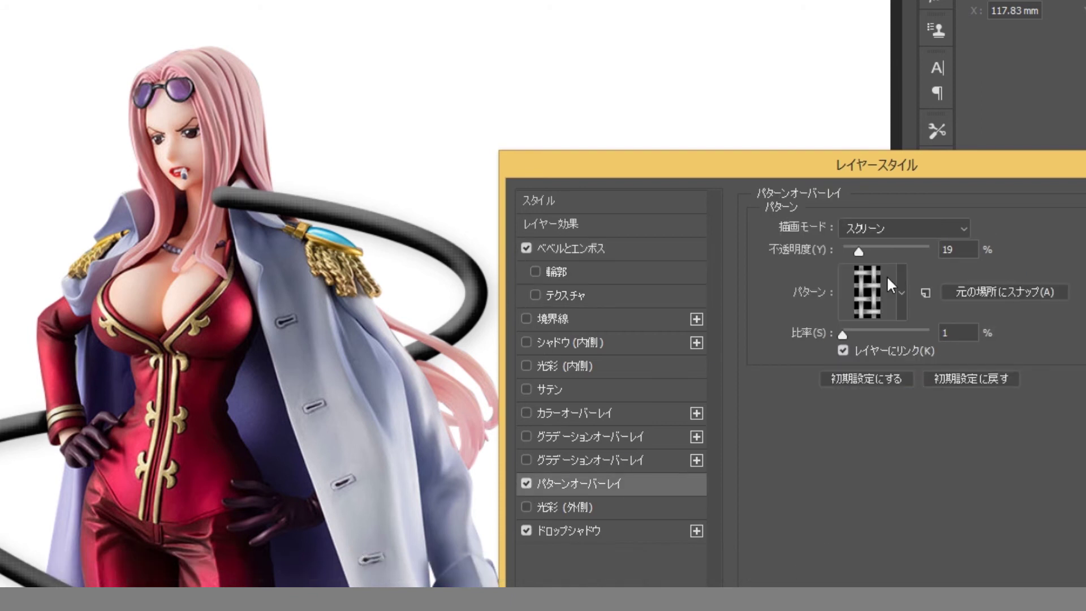
{"action": "left_click_drag", "start_coordinate": [930, 252], "coordinate": [857, 249]}
{"action": "left_click_drag", "start_coordinate": [846, 332], "coordinate": [824, 333]}
{"action": "key", "text": "Return"}
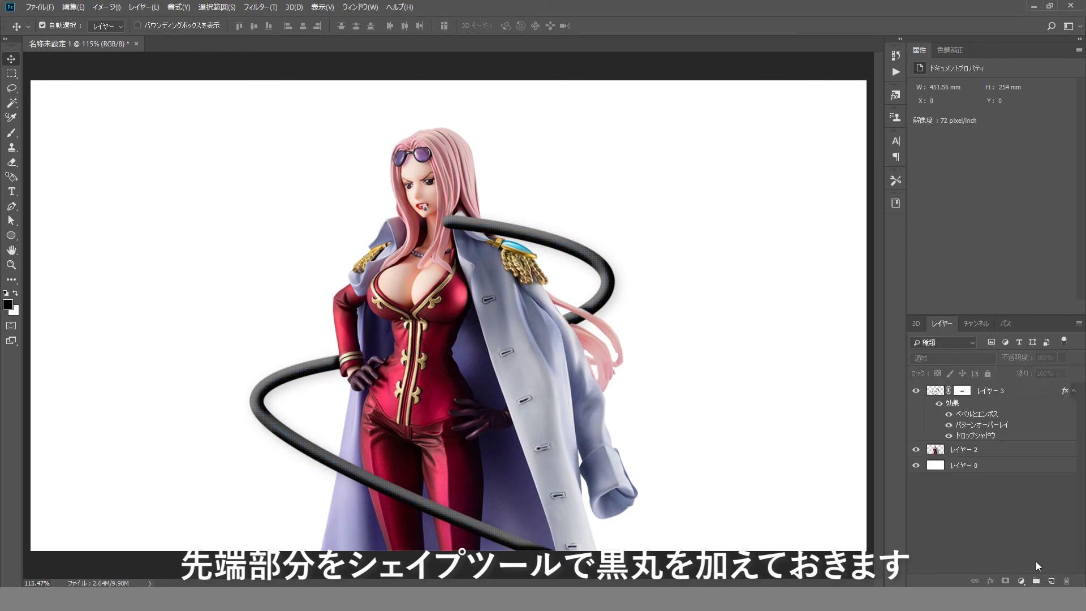
Draw a black ellipse of about 15 × 19 px over the rail's tip near the neck and set its opacity to 45%.
{"action": "left_click", "coordinate": [1050, 580]}
{"action": "left_click", "coordinate": [11, 235]}
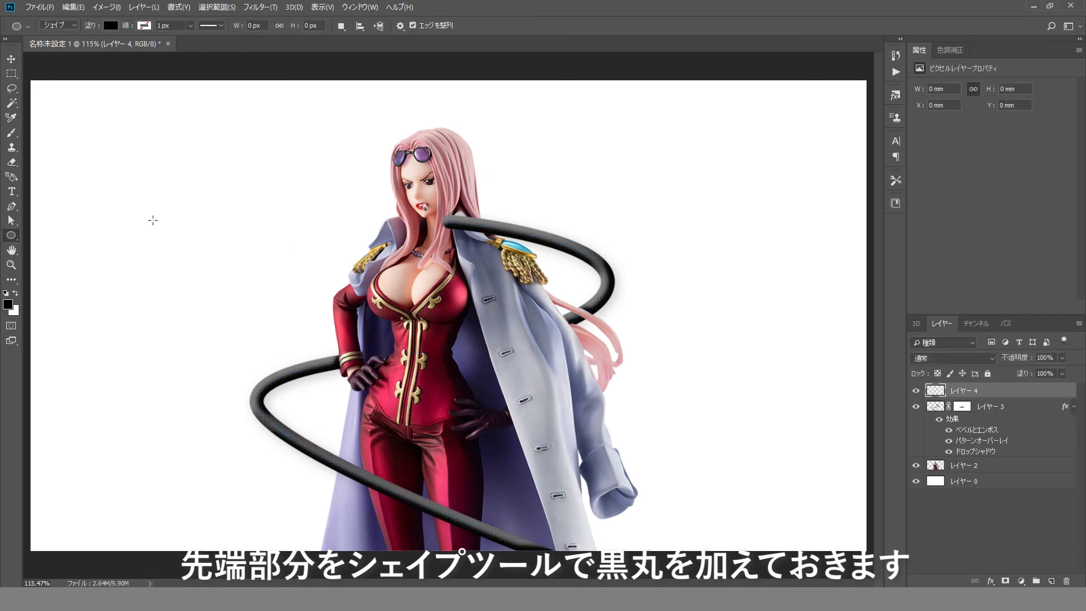
{"action": "scroll", "coordinate": [458, 256], "scroll_direction": "up", "scroll_amount": 10}
{"action": "left_click_drag", "start_coordinate": [453, 259], "coordinate": [492, 543]}
{"action": "left_click_drag", "start_coordinate": [264, 266], "coordinate": [374, 394]}
{"action": "key", "text": "v"}
{"action": "key", "text": "6"}
{"action": "key", "text": "5"}
{"action": "left_click_drag", "start_coordinate": [1017, 362], "coordinate": [1005, 362]}
{"action": "left_click", "coordinate": [521, 383], "text": "ctrl+alt"}
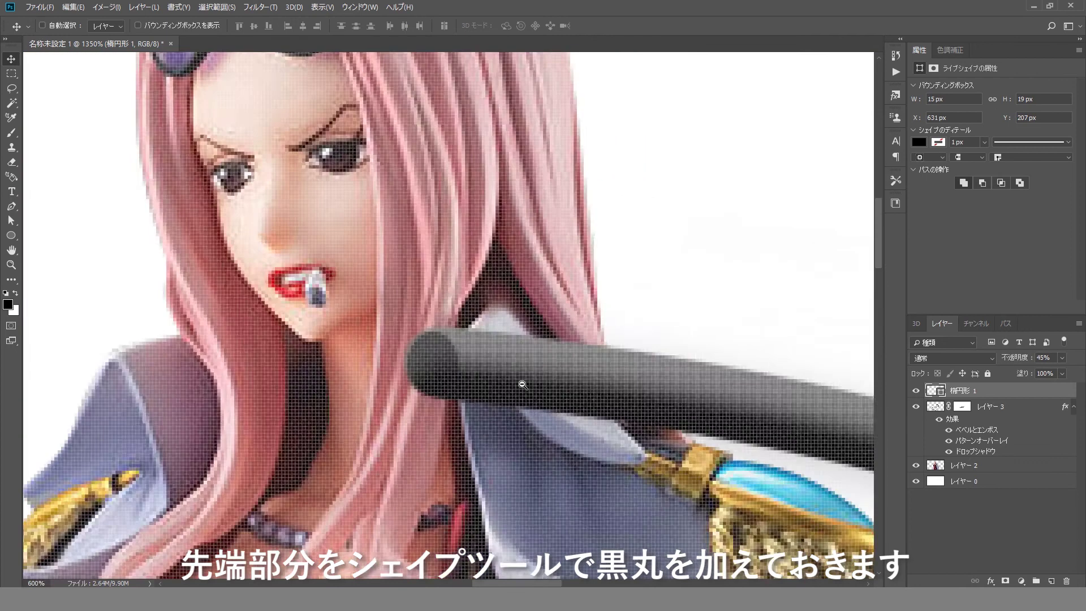
Narrow the ellipse on the rail's tip to 12 px wide and set its opacity to 77%.
{"action": "key", "text": "ctrl+t"}
{"action": "left_click_drag", "start_coordinate": [473, 360], "coordinate": [532, 360]}
{"action": "left_click_drag", "start_coordinate": [337, 178], "coordinate": [395, 325]}
{"action": "key", "text": "Return"}
{"action": "left_click_drag", "start_coordinate": [1007, 364], "coordinate": [1030, 366]}
{"action": "key", "text": "7"}
{"action": "key", "text": "7"}
{"action": "key", "text": "ctrl+1"}
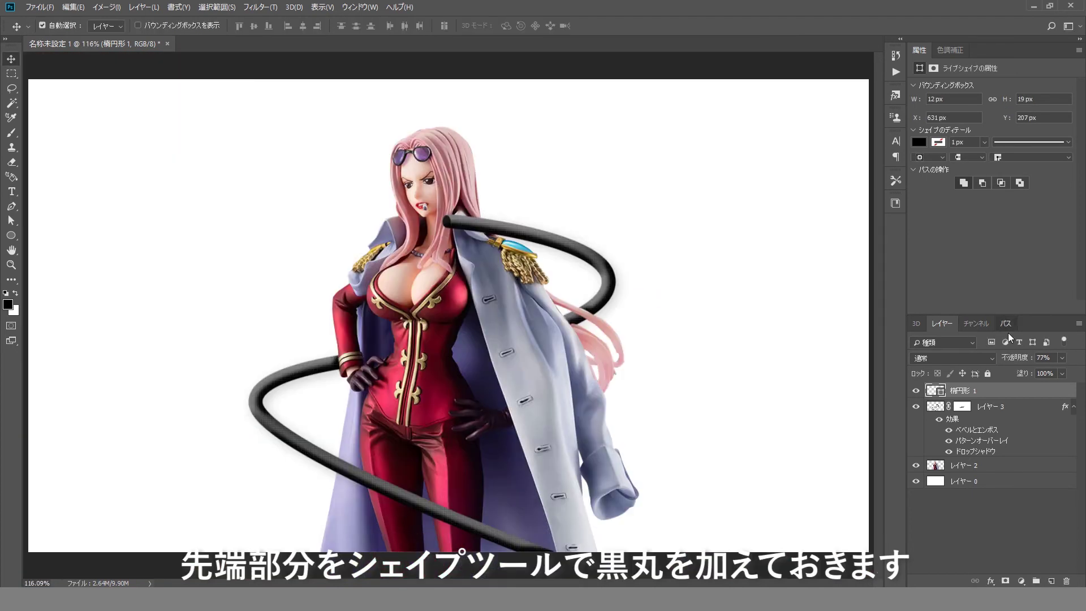
Create パス 2 with four separate vertical lines running from the front of the rail down past the canvas edge.
{"action": "left_click", "coordinate": [1006, 323]}
{"action": "left_click", "coordinate": [11, 206]}
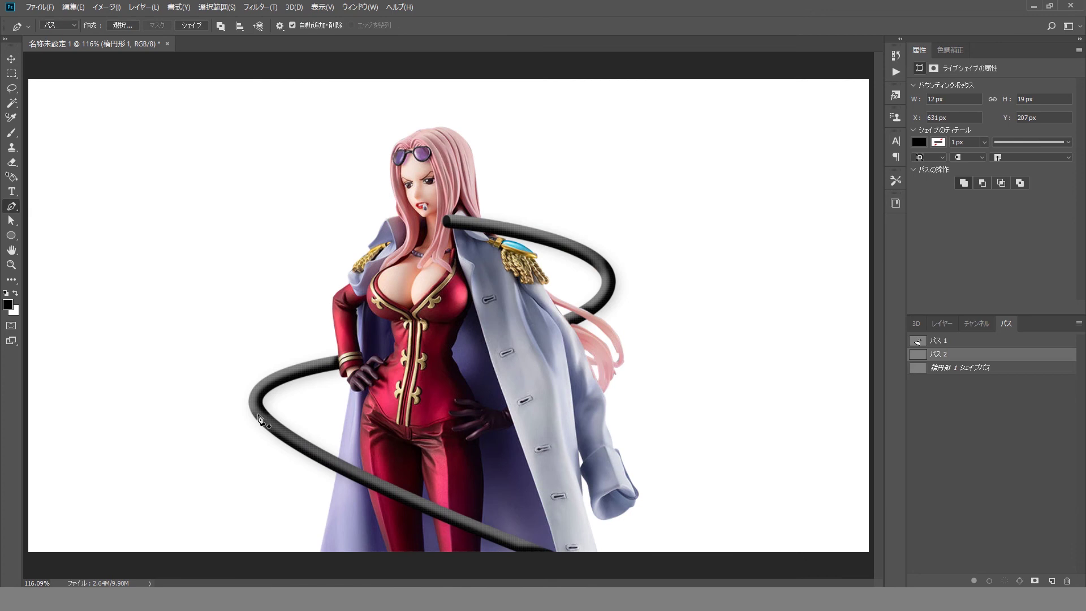
{"action": "left_click", "coordinate": [258, 414]}
{"action": "left_click", "coordinate": [340, 467]}
{"action": "left_click", "coordinate": [340, 564]}
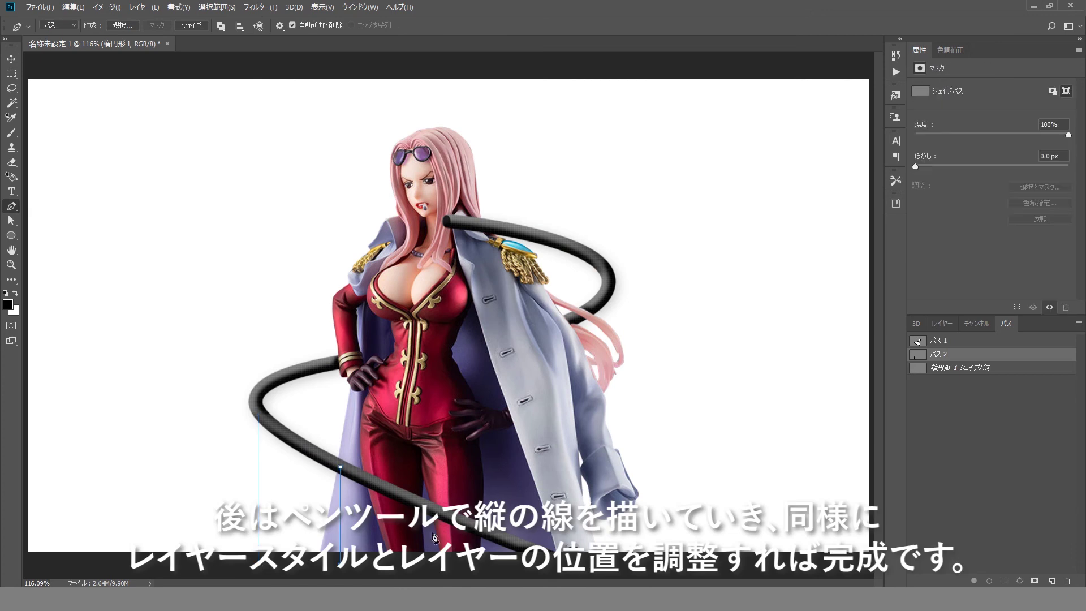
{"action": "left_click", "coordinate": [412, 572], "text": "ctrl"}
{"action": "left_click", "coordinate": [422, 507]}
{"action": "left_click", "coordinate": [422, 564]}
{"action": "left_click", "coordinate": [431, 566], "text": "ctrl"}
{"action": "left_click", "coordinate": [500, 539]}
{"action": "left_click", "coordinate": [500, 563]}
{"action": "left_click", "coordinate": [508, 555], "text": "ctrl"}
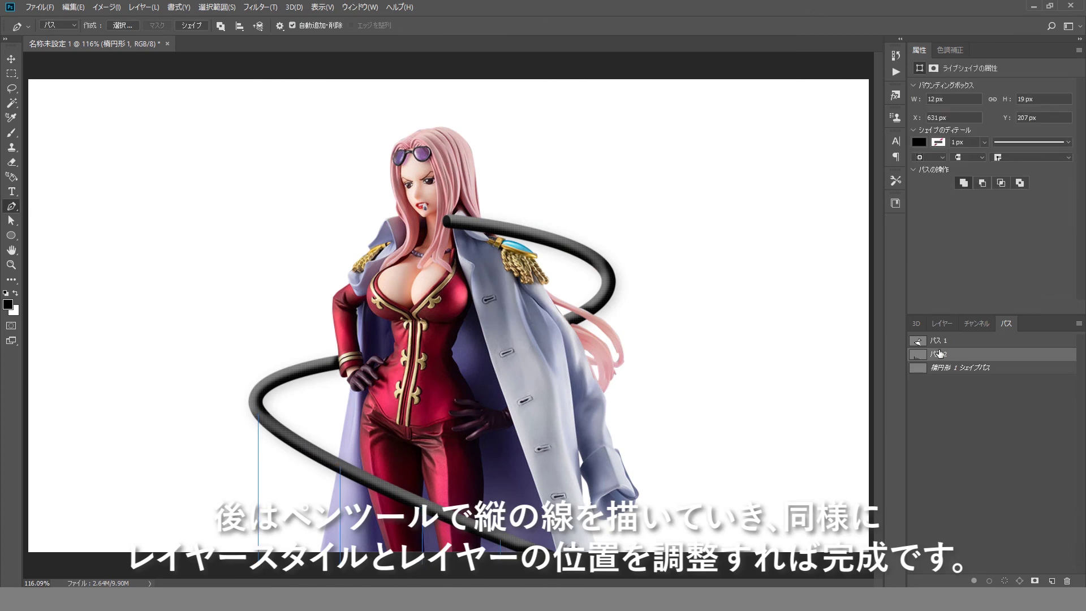
Create a new layer and place it between レイヤー 3 and レイヤー 2.
{"action": "left_click", "coordinate": [942, 323]}
{"action": "left_click", "coordinate": [1051, 580]}
{"action": "left_click_drag", "start_coordinate": [1007, 390], "coordinate": [1012, 471]}
Try stroking パス 2 with the current brush and undo the stroke.
{"action": "left_click", "coordinate": [1006, 323]}
{"action": "right_click", "coordinate": [945, 355]}
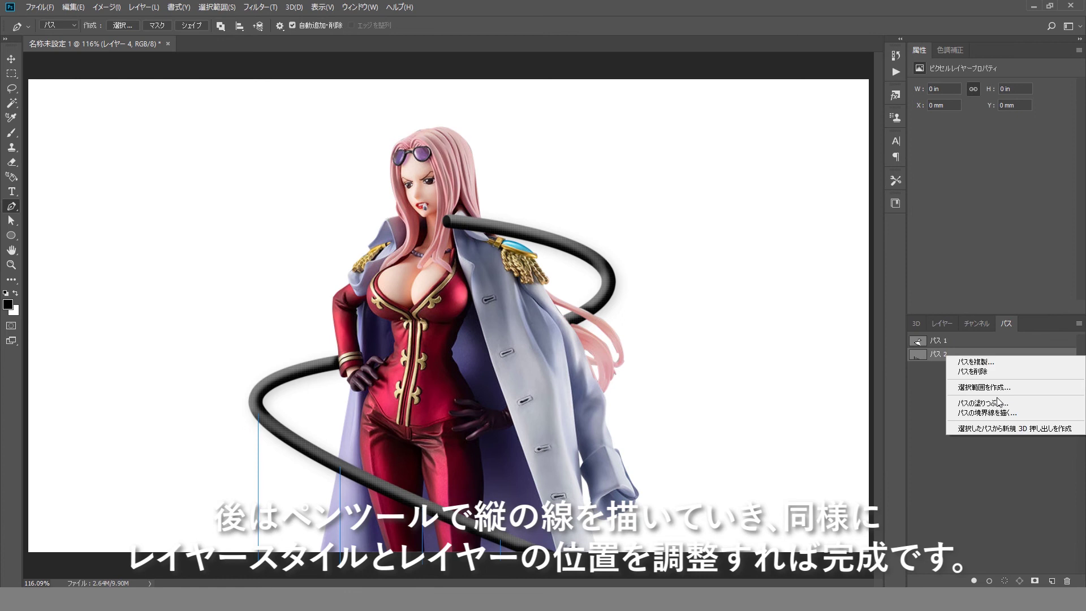
{"action": "left_click", "coordinate": [991, 413]}
{"action": "left_click", "coordinate": [609, 190]}
{"action": "key", "text": "ctrl+z"}
Set the brush diameter to 12 px and stroke パス 2 with it to form the front posts.
{"action": "left_click", "coordinate": [11, 133]}
{"action": "left_click", "coordinate": [59, 26]}
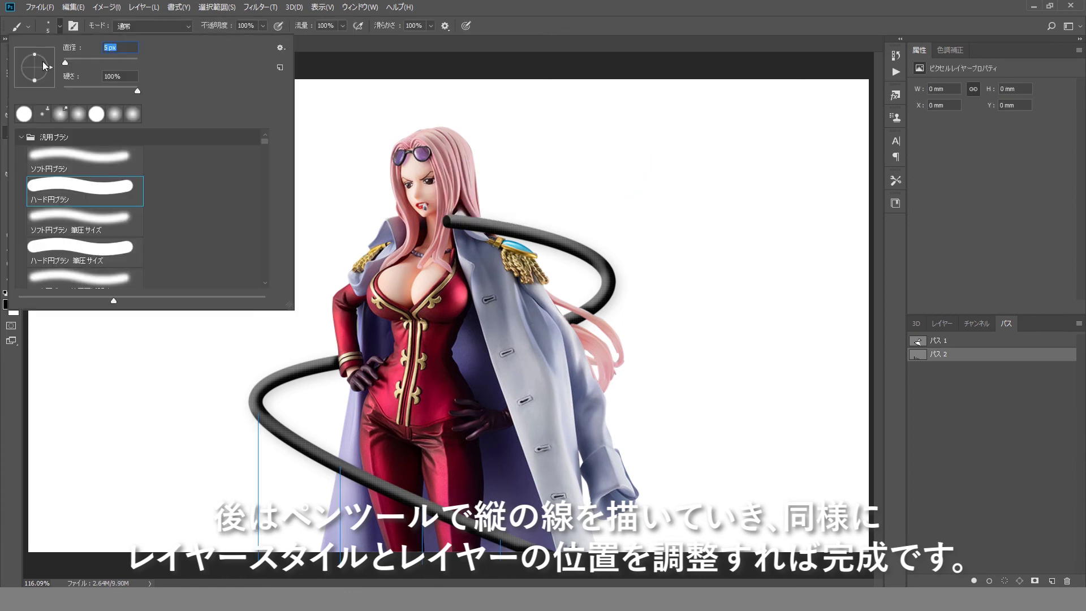
{"action": "type", "text": "12"}
{"action": "key", "text": "Return"}
{"action": "right_click", "coordinate": [945, 354]}
{"action": "left_click", "coordinate": [991, 413]}
{"action": "left_click", "coordinate": [615, 189]}
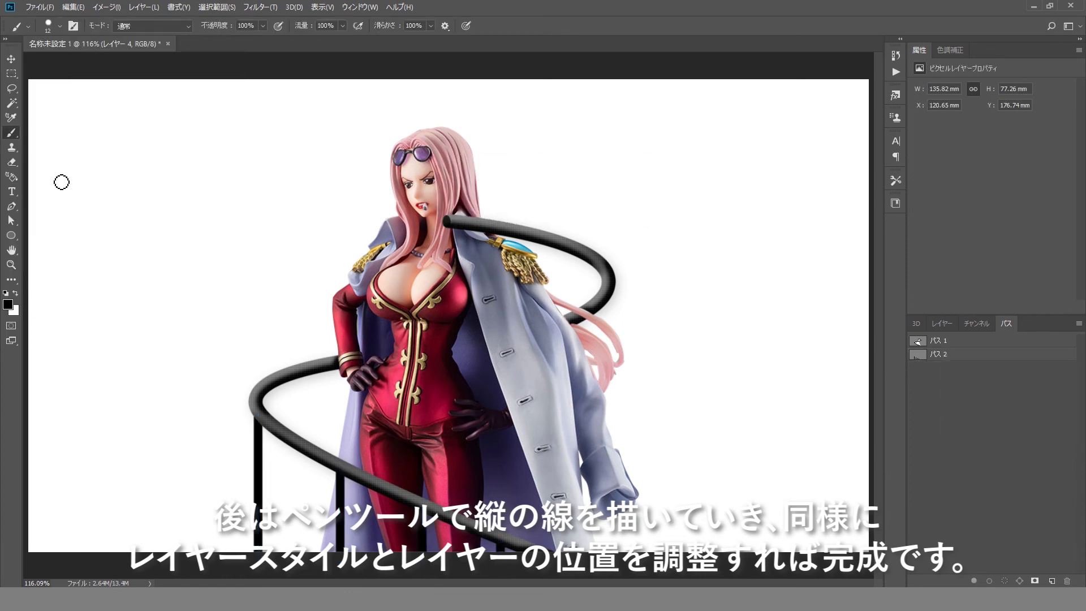
Create パス 3 with a vertical line from the back of the rail, beside the coat, down past the canvas edge.
{"action": "left_click", "coordinate": [1051, 581]}
{"action": "left_click", "coordinate": [11, 206]}
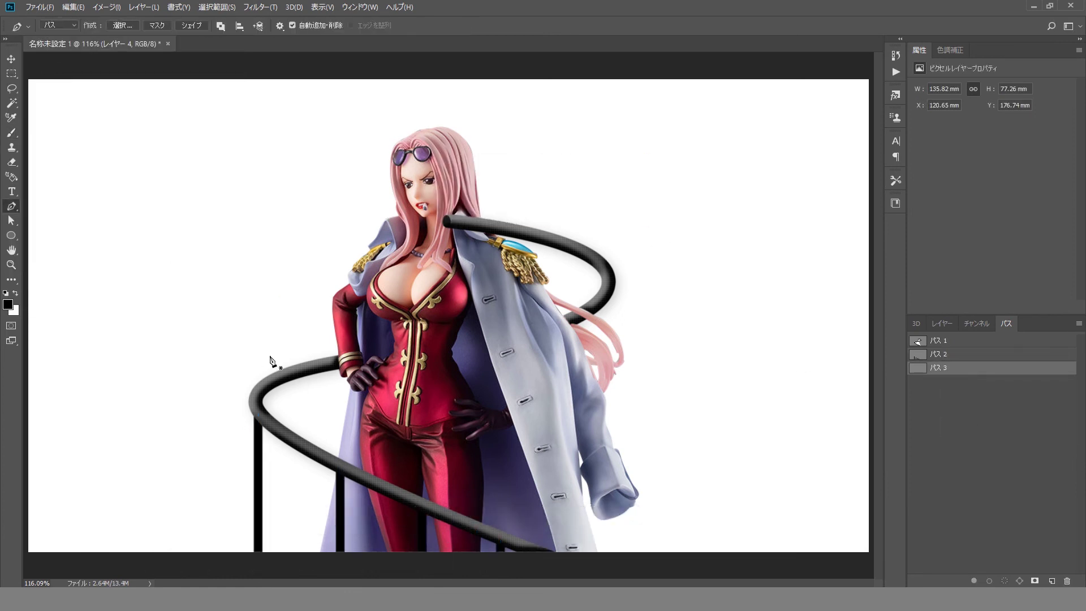
{"action": "left_click", "coordinate": [307, 562], "text": "shift"}
Try stroking パス 3 on レイヤー 4 with the brush and undo the stroke.
{"action": "left_click", "coordinate": [929, 357]}
{"action": "left_click", "coordinate": [974, 367]}
{"action": "right_click", "coordinate": [995, 369]}
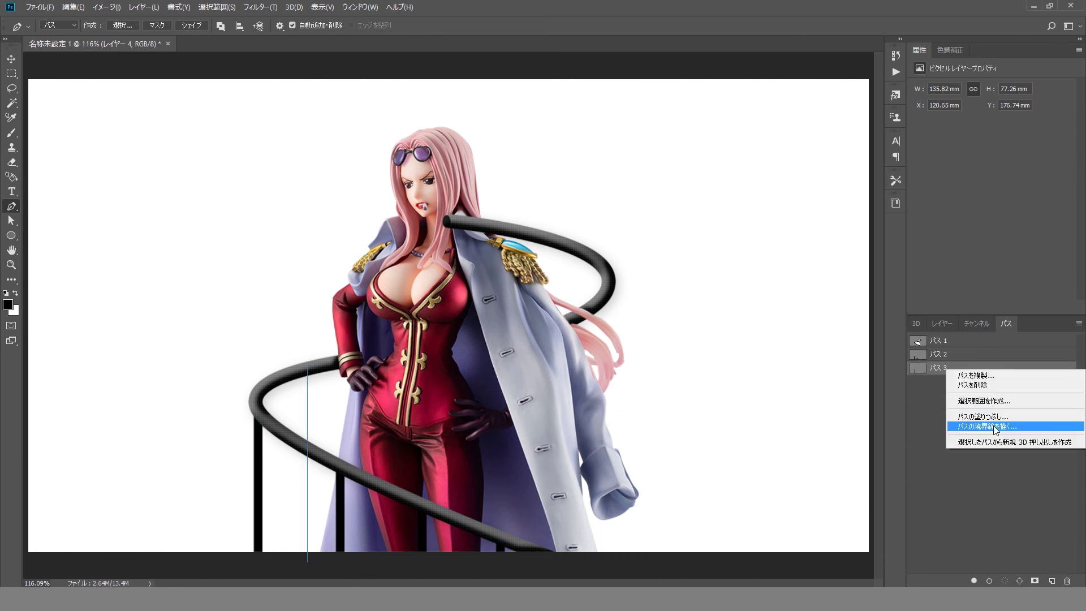
{"action": "left_click", "coordinate": [995, 428]}
{"action": "key", "text": "Return"}
{"action": "key", "text": "ctrl+z"}
Add a new layer, stroke パス 3 on it with the brush, and deselect the path.
{"action": "left_click", "coordinate": [941, 322]}
{"action": "left_click", "coordinate": [1051, 580]}
{"action": "left_click", "coordinate": [1005, 323]}
{"action": "right_click", "coordinate": [950, 370]}
{"action": "left_click", "coordinate": [979, 430]}
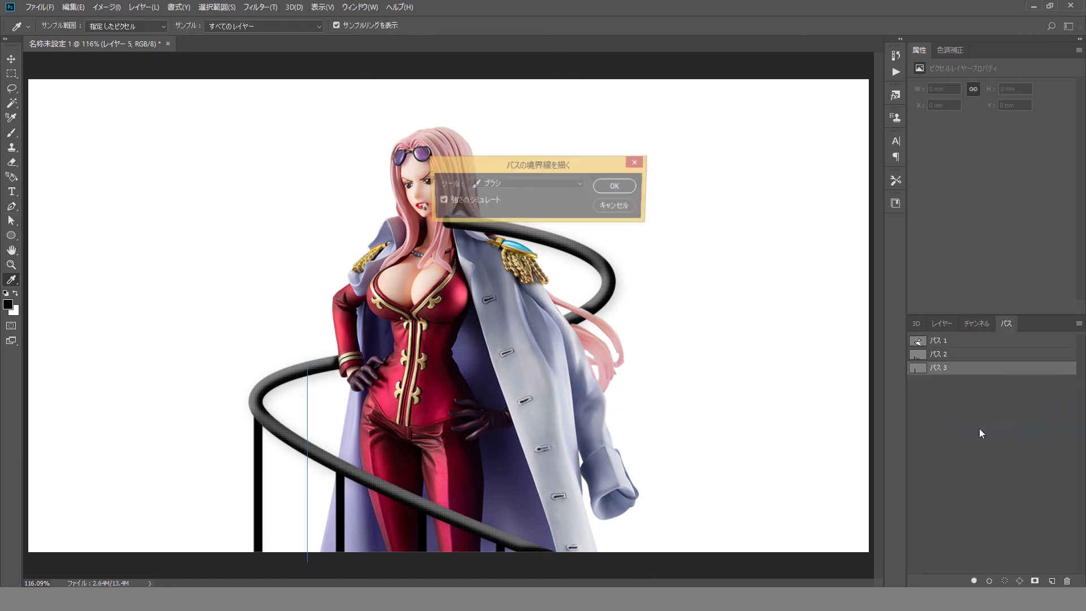
{"action": "key", "text": "Return"}
{"action": "left_click", "coordinate": [1019, 449]}
Create a new path with two vertical lines from the upper rail across the coat down past the canvas edge.
{"action": "left_click", "coordinate": [1051, 581]}
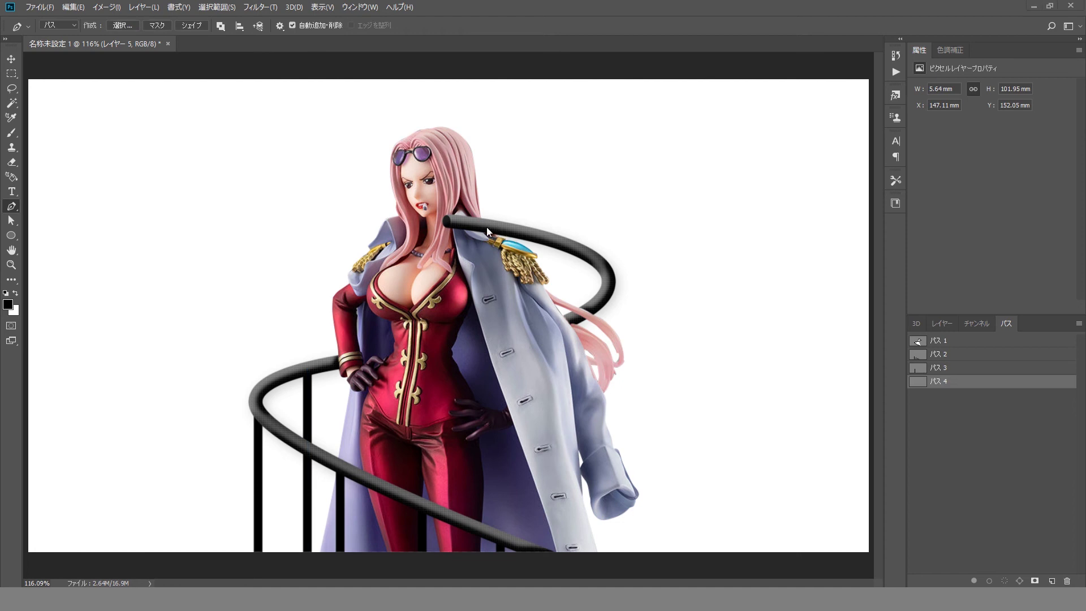
{"action": "left_click", "coordinate": [485, 558]}
{"action": "left_click", "coordinate": [556, 245]}
{"action": "left_click", "coordinate": [556, 574]}
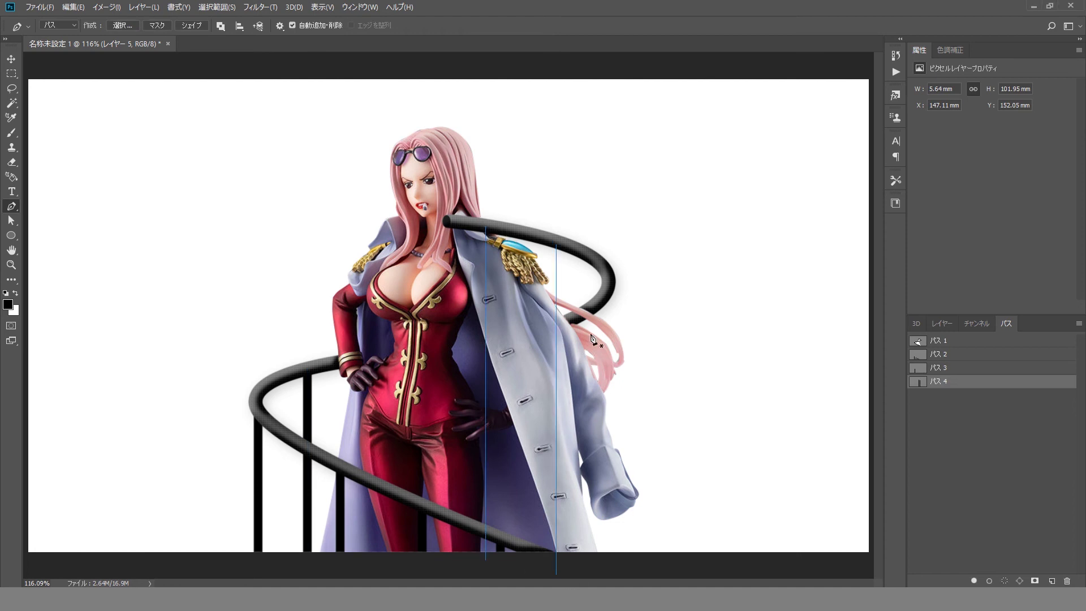
Add an empty layer and create a new path with a vertical line from the upper rail's outer bend past the canvas bottom.
{"action": "left_click", "coordinate": [942, 323]}
{"action": "left_click", "coordinate": [1051, 581]}
{"action": "left_click", "coordinate": [1006, 323]}
{"action": "left_click", "coordinate": [1012, 430]}
{"action": "left_click", "coordinate": [1051, 581]}
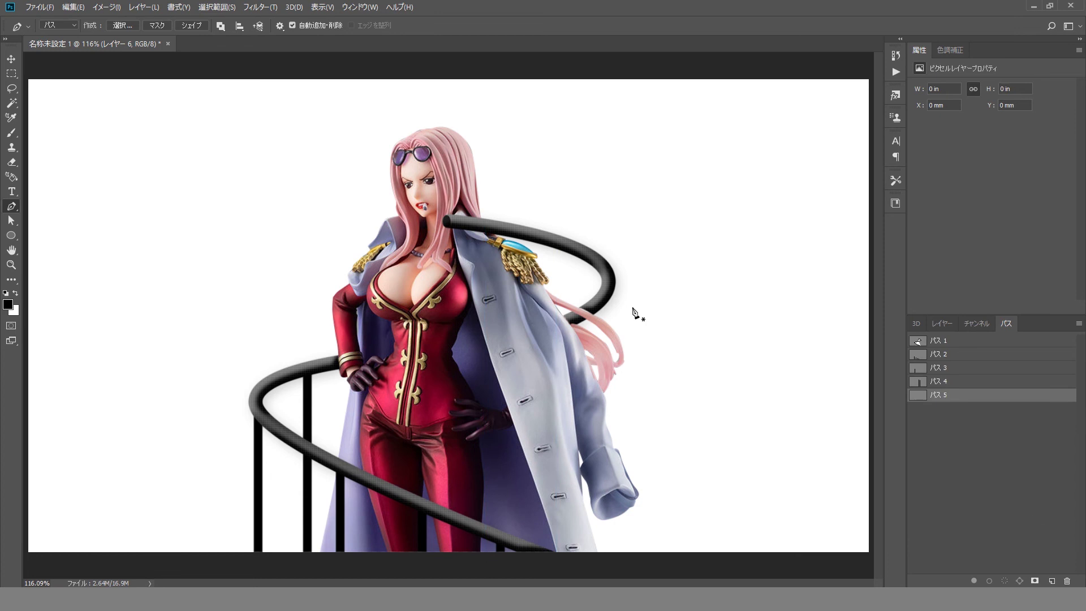
{"action": "left_click", "coordinate": [596, 304]}
{"action": "left_click", "coordinate": [595, 558]}
{"action": "key", "text": "v"}
Stroke パス 5 and パス 4 with the brush on レイヤー 6 to form three posts under the upper rail.
{"action": "right_click", "coordinate": [1007, 395]}
{"action": "left_click", "coordinate": [998, 453]}
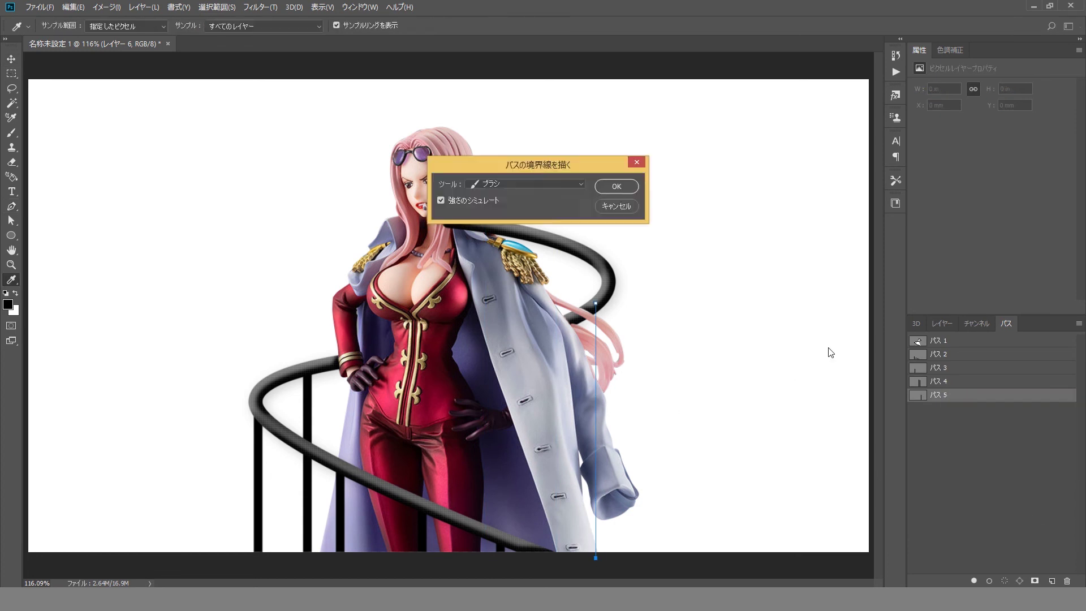
{"action": "left_click", "coordinate": [616, 186]}
{"action": "left_click", "coordinate": [1008, 369]}
{"action": "right_click", "coordinate": [1010, 384]}
{"action": "left_click", "coordinate": [998, 441]}
{"action": "left_click", "coordinate": [621, 186]}
{"action": "left_click", "coordinate": [49, 114]}
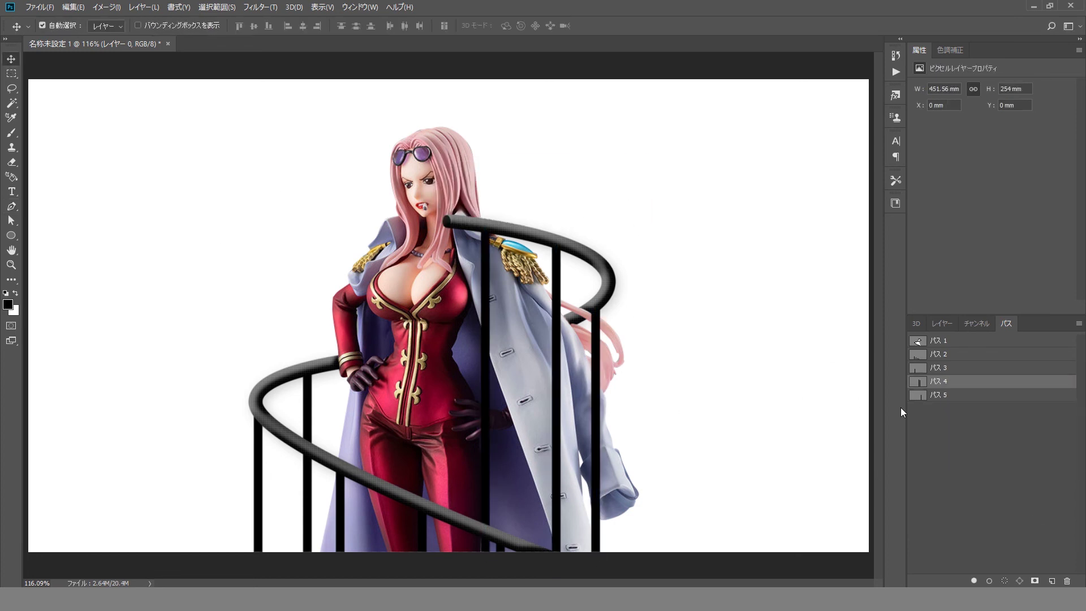
Copy the layer style of レイヤー 3 to レイヤー 4, レイヤー 5 and レイヤー 6, and collapse their effect lists.
{"action": "left_click", "coordinate": [943, 326]}
{"action": "left_click_drag", "start_coordinate": [1064, 406], "coordinate": [1050, 472]}
{"action": "key", "text": "ctrl+z"}
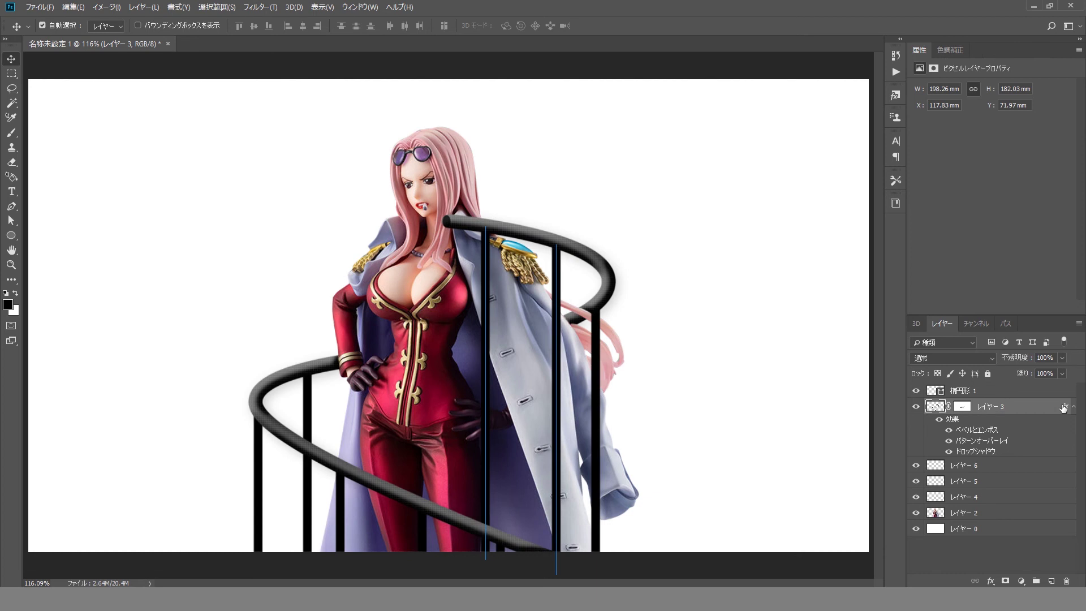
{"action": "left_click_drag", "start_coordinate": [1065, 406], "coordinate": [1025, 499]}
{"action": "left_click", "coordinate": [1073, 465]}
{"action": "left_click", "coordinate": [1074, 481]}
{"action": "left_click", "coordinate": [1073, 497]}
{"action": "left_click", "coordinate": [1073, 513]}
{"action": "left_click", "coordinate": [194, 277]}
{"action": "left_click", "coordinate": [1073, 497]}
{"action": "left_click", "coordinate": [1074, 503]}
{"action": "left_click", "coordinate": [1073, 496]}
{"action": "left_click", "coordinate": [417, 360]}
{"action": "left_click", "coordinate": [919, 515]}
{"action": "left_click", "coordinate": [683, 431]}
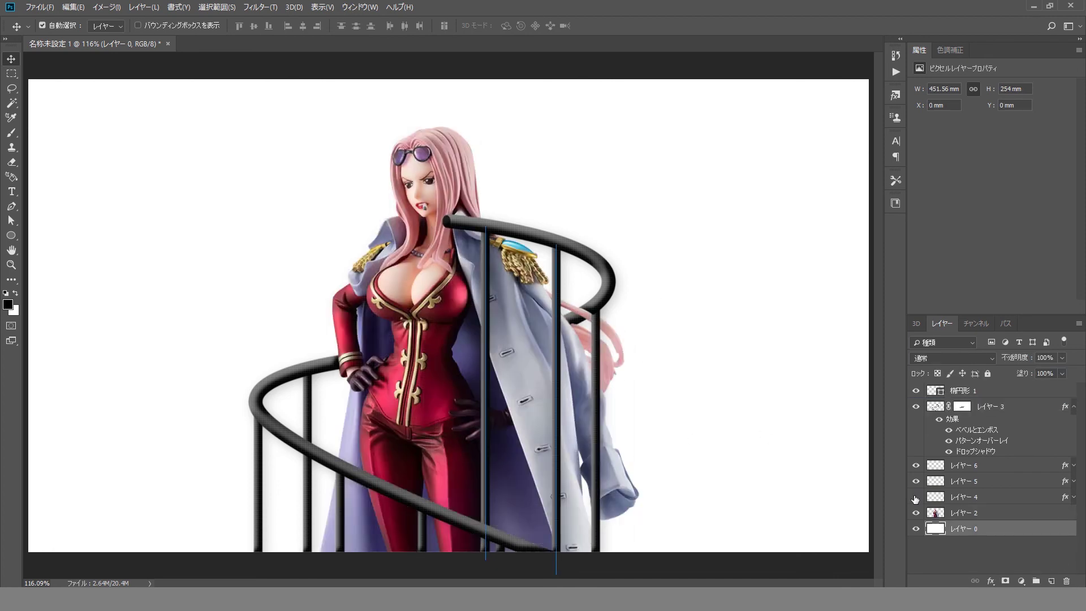
Move レイヤー 3 below the three post layers and shift the レイヤー 6 posts slightly up to Y 74.08 mm.
{"action": "left_click", "coordinate": [995, 464]}
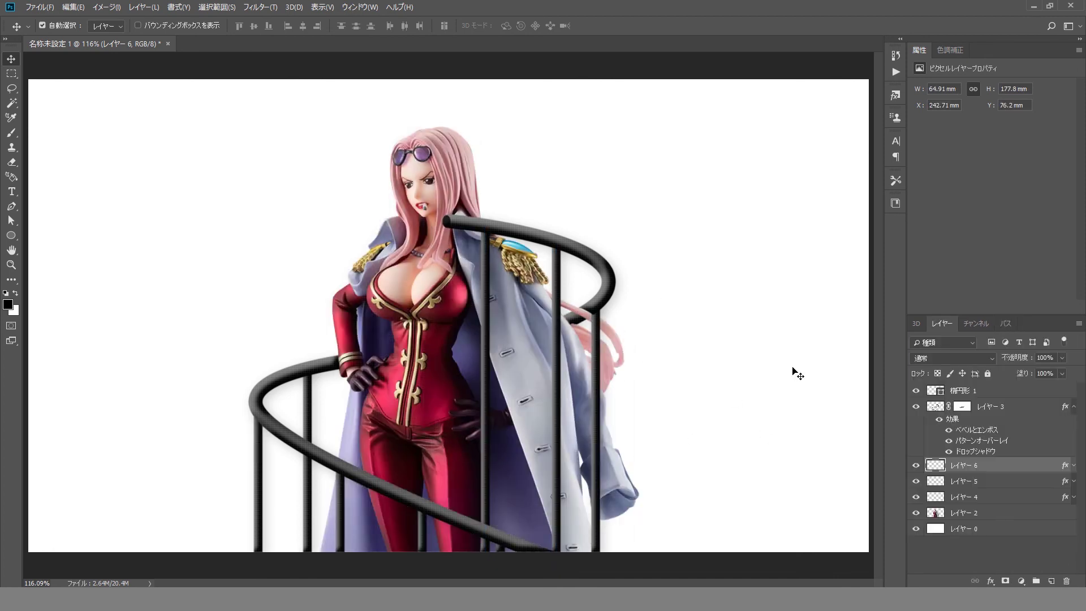
{"action": "left_click_drag", "start_coordinate": [486, 349], "coordinate": [499, 370]}
{"action": "left_click_drag", "start_coordinate": [995, 406], "coordinate": [1028, 525]}
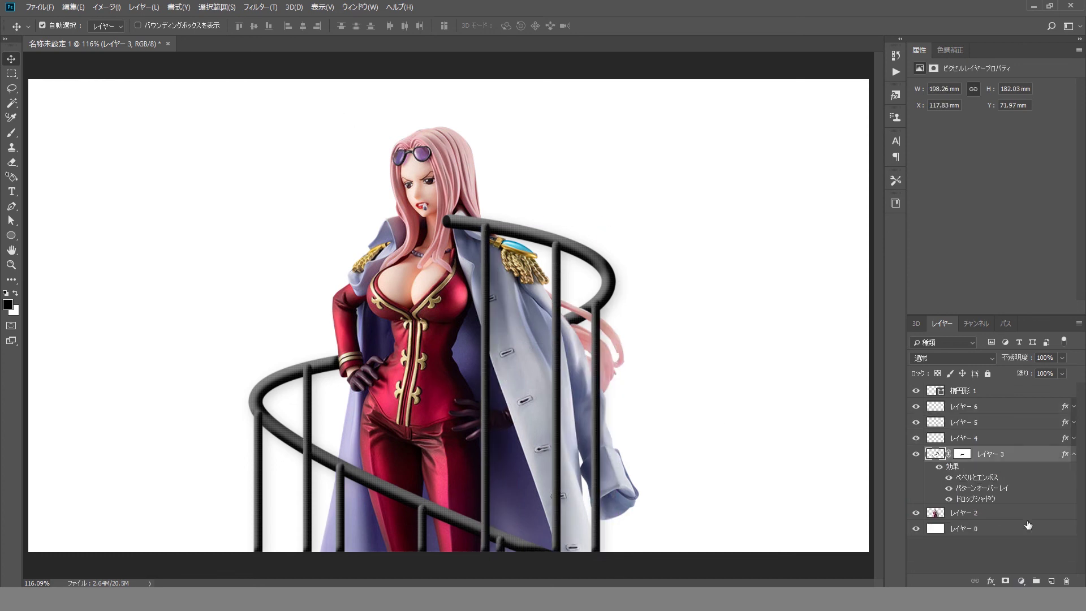
{"action": "left_click", "coordinate": [487, 244]}
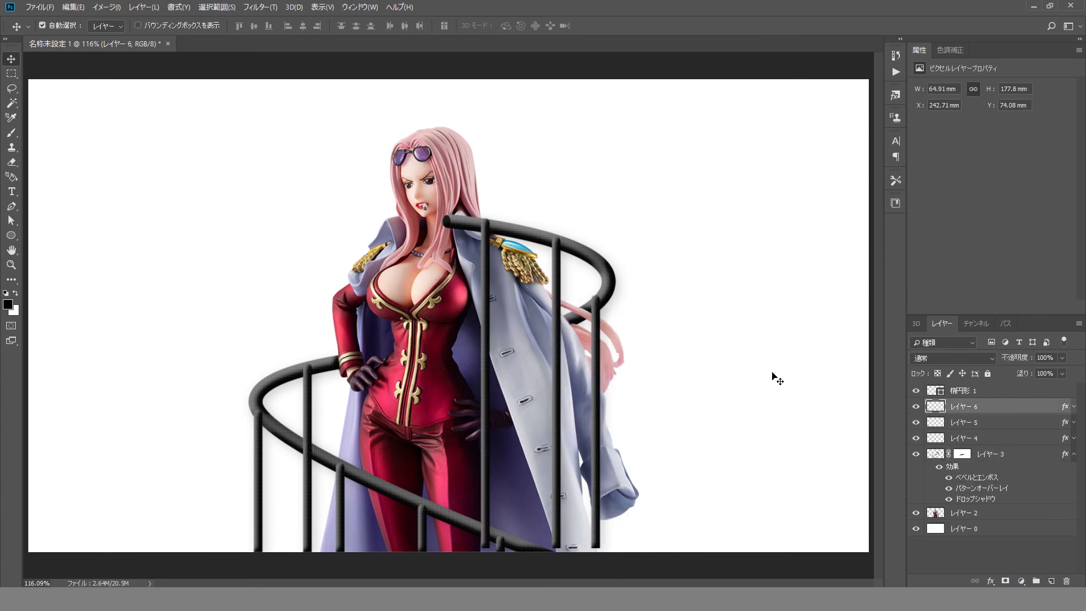
Select the post below the upper rail's outer bend with a rectangular marquee, delete it from レイヤー 6, and deselect.
{"action": "left_click", "coordinate": [1004, 323]}
{"action": "left_click", "coordinate": [976, 323]}
{"action": "left_click", "coordinate": [942, 324]}
{"action": "key", "text": "m"}
{"action": "left_click_drag", "start_coordinate": [579, 287], "coordinate": [619, 584]}
{"action": "key", "text": "Delete"}
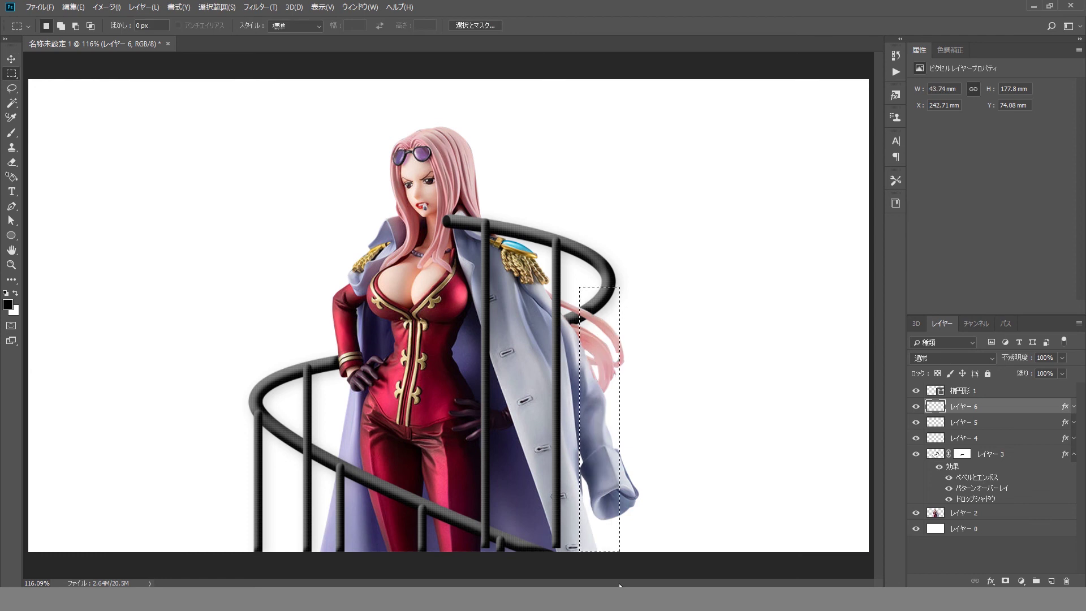
{"action": "key", "text": "ctrl+d"}
Add a new layer and stroke パス 5 on it with the brush.
{"action": "left_click", "coordinate": [1050, 581]}
{"action": "left_click", "coordinate": [1005, 323]}
{"action": "right_click", "coordinate": [970, 399]}
{"action": "left_click", "coordinate": [984, 457]}
{"action": "left_click", "coordinate": [623, 189]}
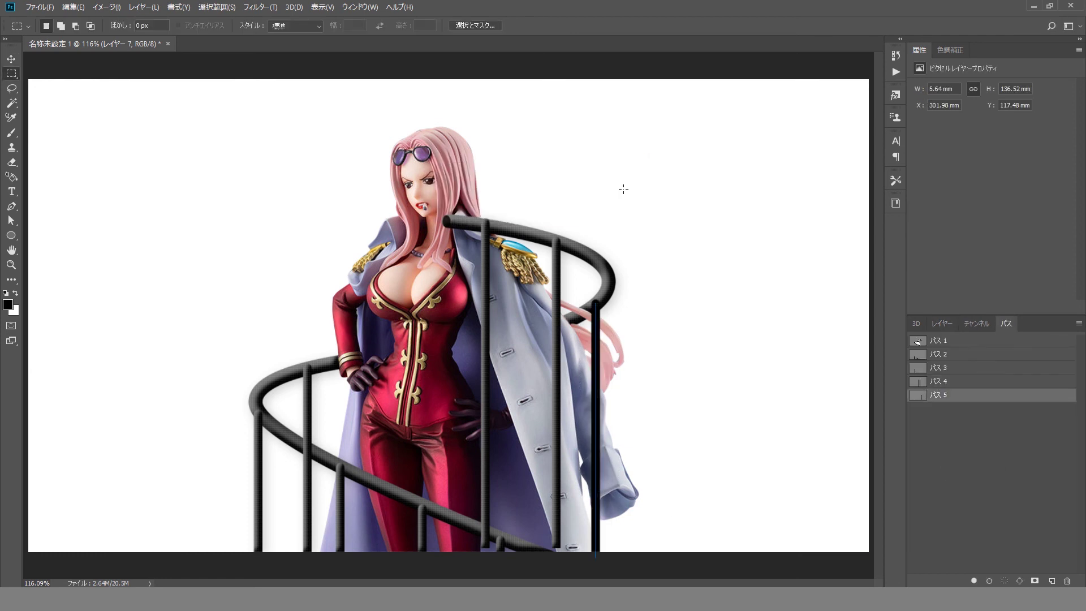
Copy the post layer style to レイヤー 7 and place that layer between レイヤー 3 and レイヤー 2.
{"action": "left_click", "coordinate": [942, 323]}
{"action": "left_click_drag", "start_coordinate": [1063, 423], "coordinate": [1046, 478], "text": "alt"}
{"action": "left_click", "coordinate": [1072, 407]}
{"action": "left_click", "coordinate": [994, 408]}
{"action": "left_click", "coordinate": [1073, 469]}
{"action": "key", "text": "v"}
{"action": "left_click", "coordinate": [691, 406]}
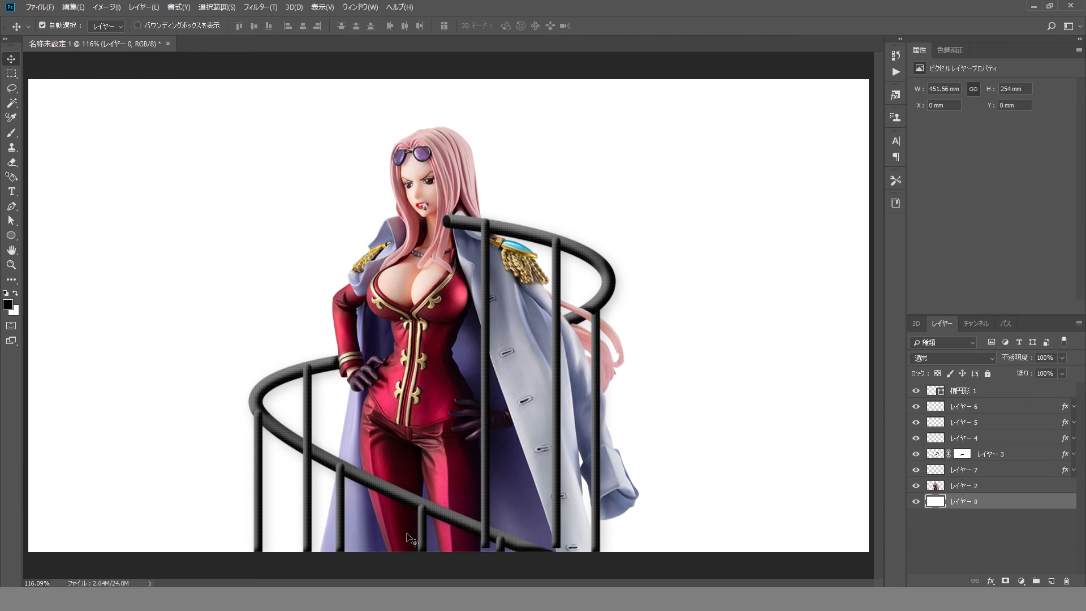
Send レイヤー 5 two levels back behind レイヤー 3 and deselect the active path.
{"action": "left_click", "coordinate": [318, 403]}
{"action": "key", "text": "ctrl+["}
{"action": "key", "text": "ctrl+["}
{"action": "left_click", "coordinate": [738, 472]}
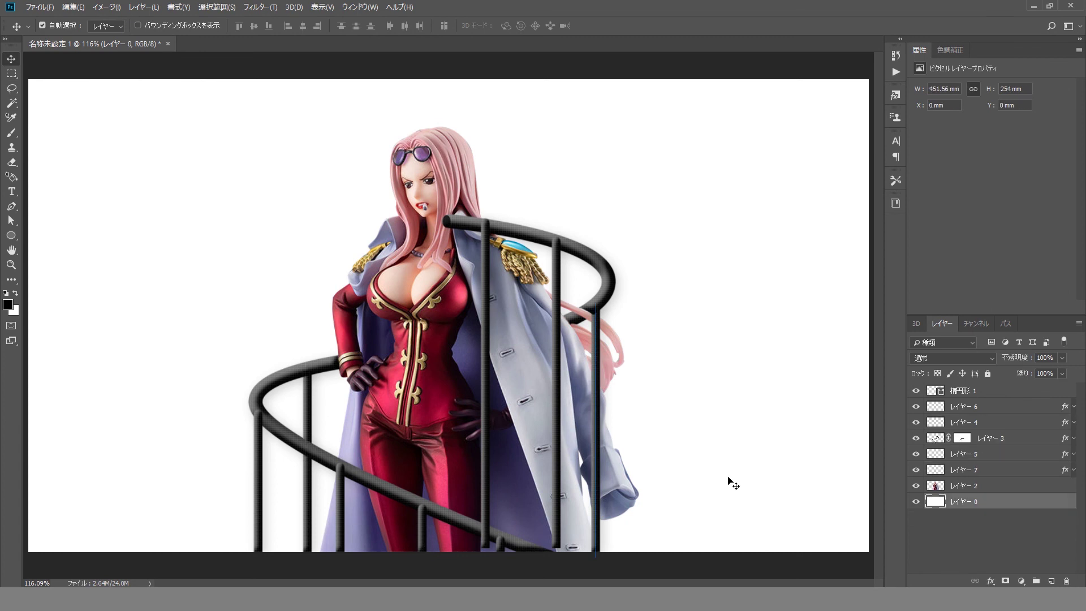
{"action": "left_click", "coordinate": [341, 498]}
{"action": "left_click", "coordinate": [695, 396]}
{"action": "left_click", "coordinate": [1005, 323]}
{"action": "left_click", "coordinate": [992, 424]}
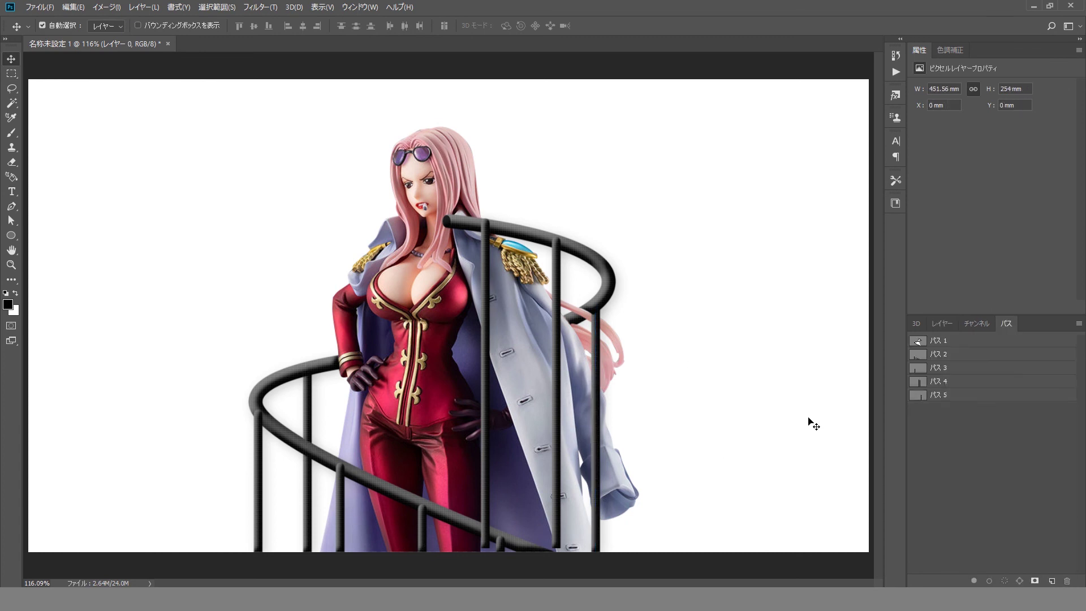
Stretch the レイヤー 6 posts down to the canvas edge, to a height of 179.9 mm, and add a layer mask to that layer.
{"action": "left_click", "coordinate": [521, 426]}
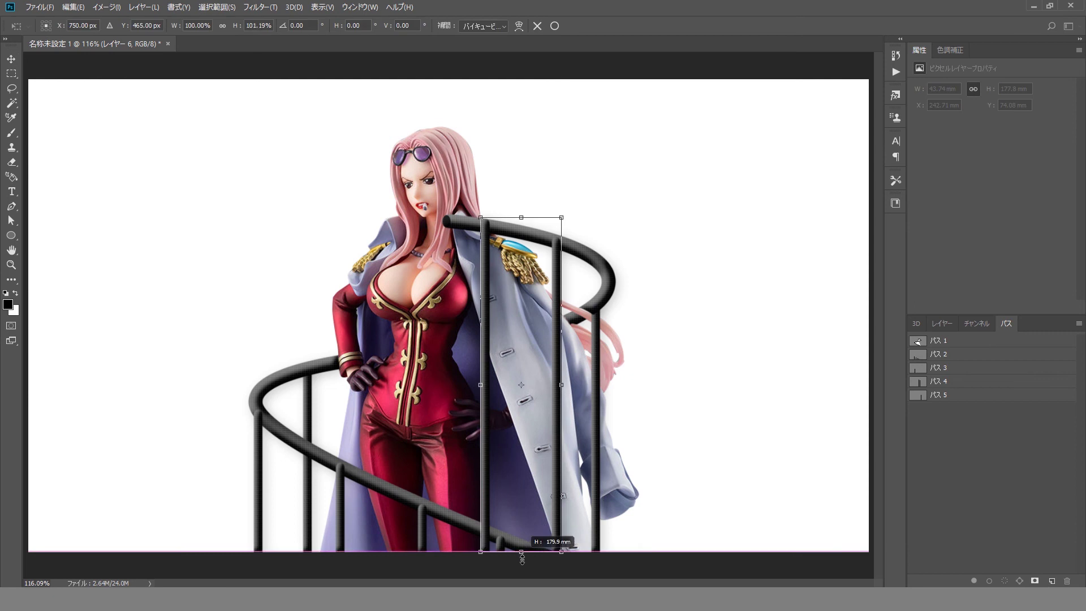
{"action": "left_click", "coordinate": [942, 323]}
{"action": "left_click", "coordinate": [1005, 581]}
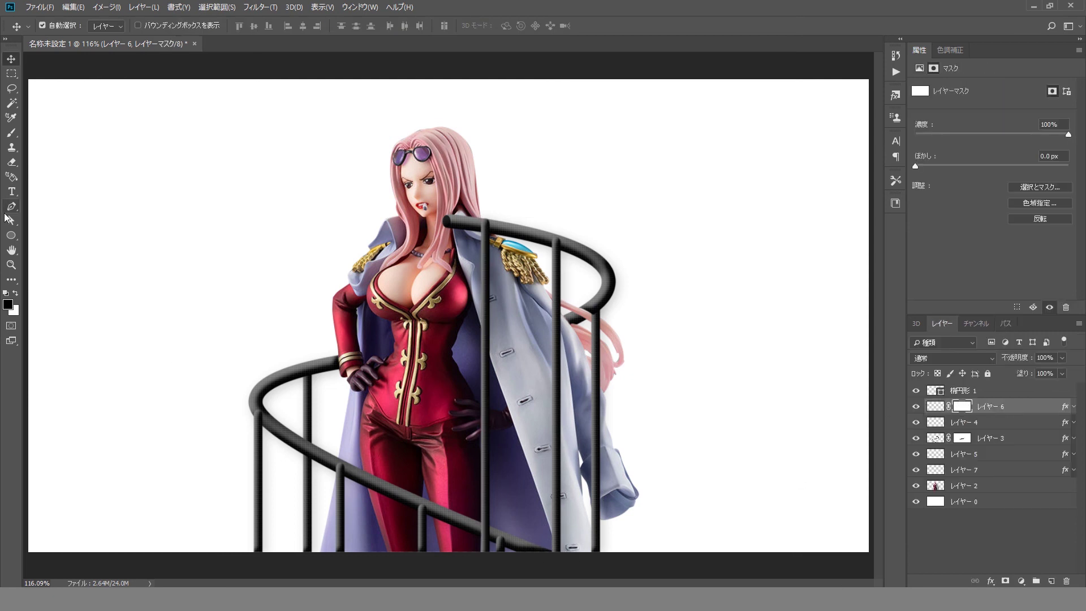
Examine up close how the レイヤー 6 posts meet the front rail near the canvas's lower edge.
{"action": "key", "text": "b"}
{"action": "left_click", "coordinate": [492, 519], "text": "ctrl"}
{"action": "left_click", "coordinate": [491, 519], "text": "ctrl"}
{"action": "left_click_drag", "start_coordinate": [453, 441], "coordinate": [451, 380]}
{"action": "left_click", "coordinate": [579, 439], "text": "alt"}
{"action": "left_click", "coordinate": [579, 439], "text": "ctrl+alt"}
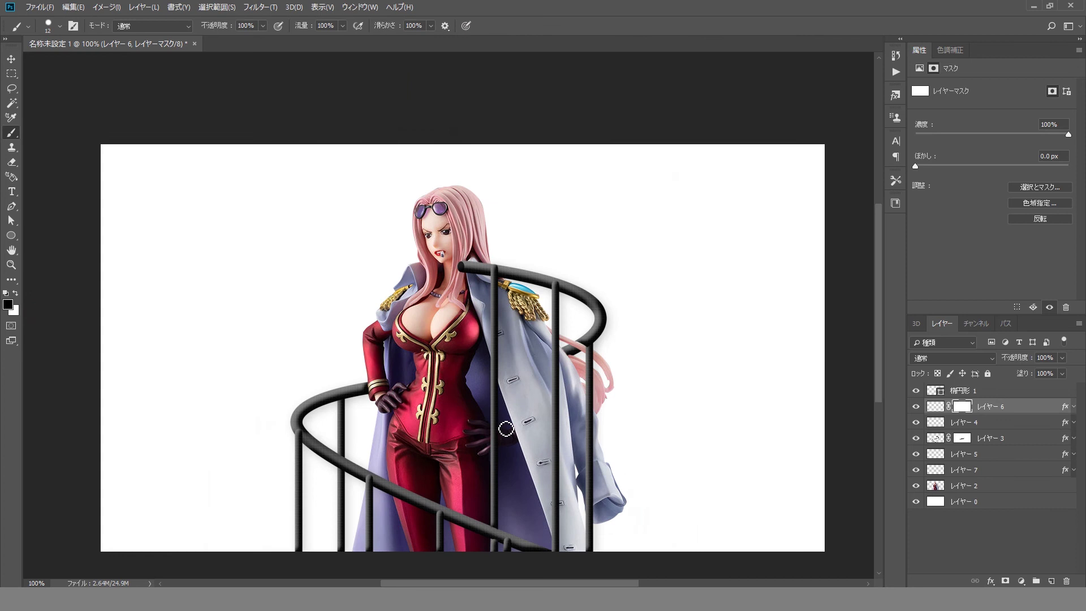
{"action": "left_click", "coordinate": [498, 530], "text": "ctrl"}
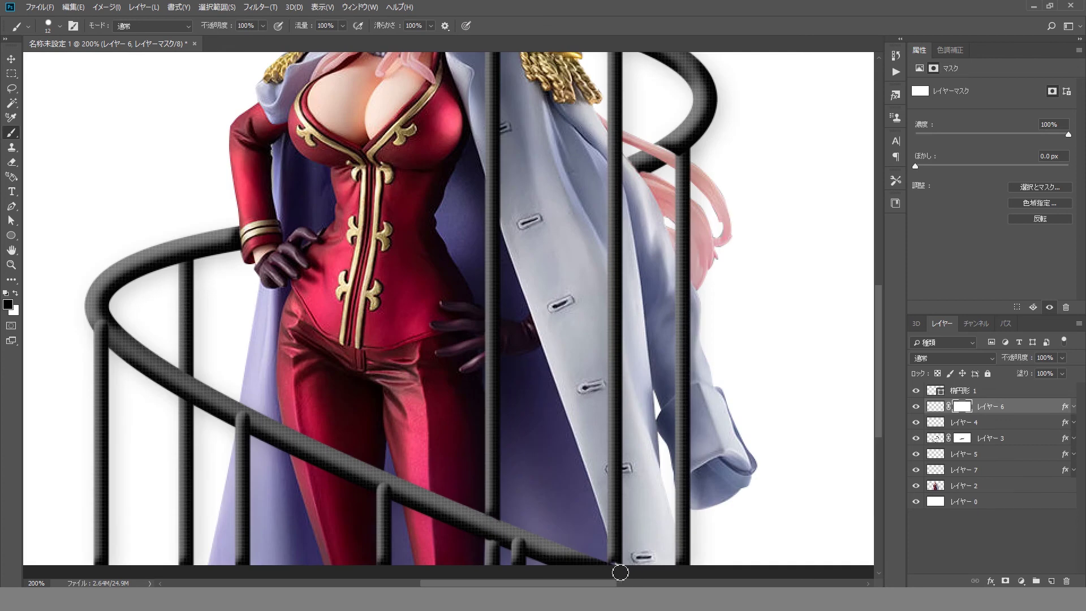
{"action": "key", "text": "ctrl+1"}
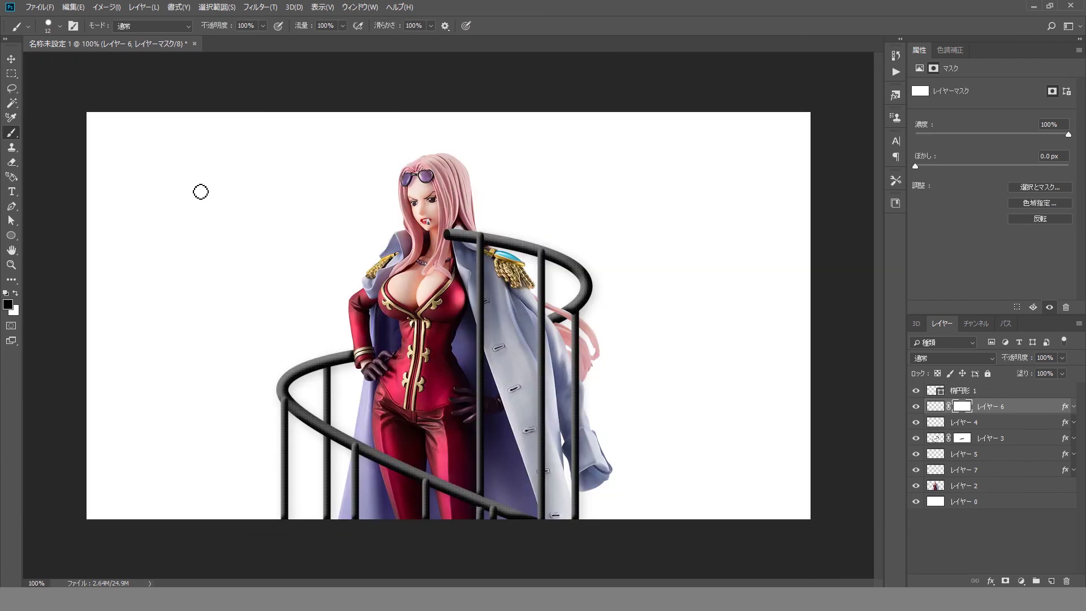
Add a layer mask to レイヤー 7 and brush it where the post's top meets the rail, then deselect the layer.
{"action": "key", "text": "v"}
{"action": "left_click", "coordinate": [187, 124]}
{"action": "left_click", "coordinate": [578, 325], "text": "ctrl"}
{"action": "left_click", "coordinate": [936, 473]}
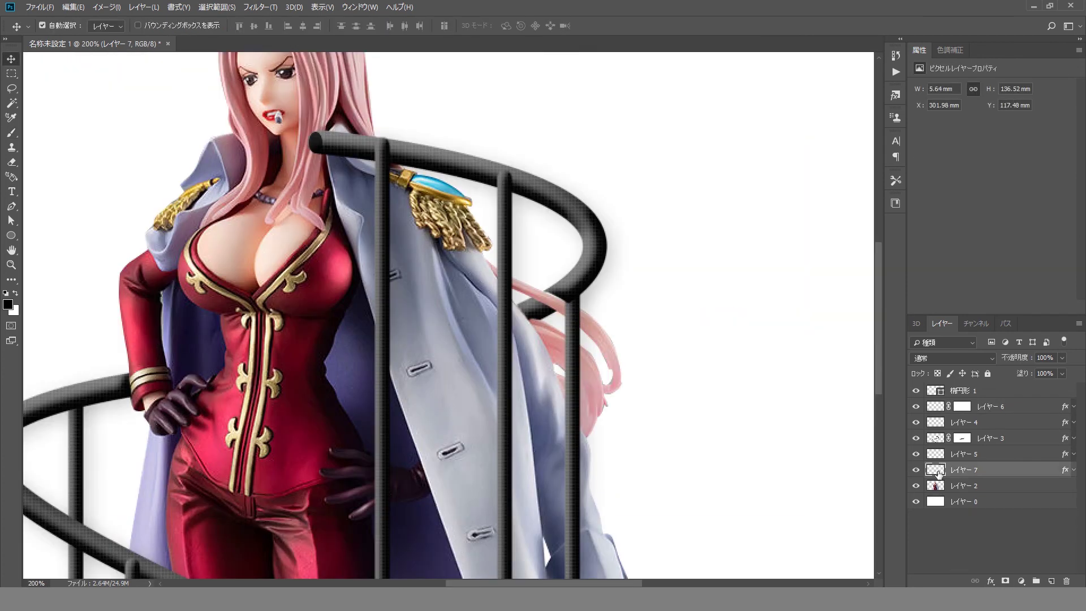
{"action": "left_click", "coordinate": [1005, 580]}
{"action": "left_click", "coordinate": [11, 133]}
{"action": "left_click_drag", "start_coordinate": [573, 310], "coordinate": [561, 310]}
{"action": "key", "text": "x"}
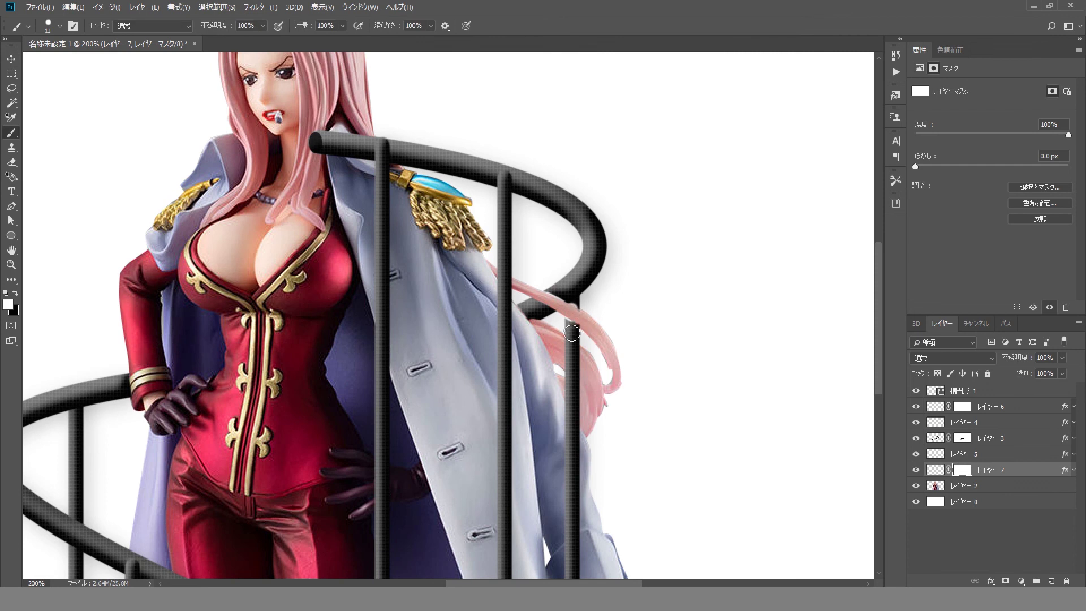
{"action": "scroll", "coordinate": [561, 310], "scroll_direction": "up", "scroll_amount": 3}
{"action": "scroll", "coordinate": [564, 371], "scroll_direction": "down", "scroll_amount": 4}
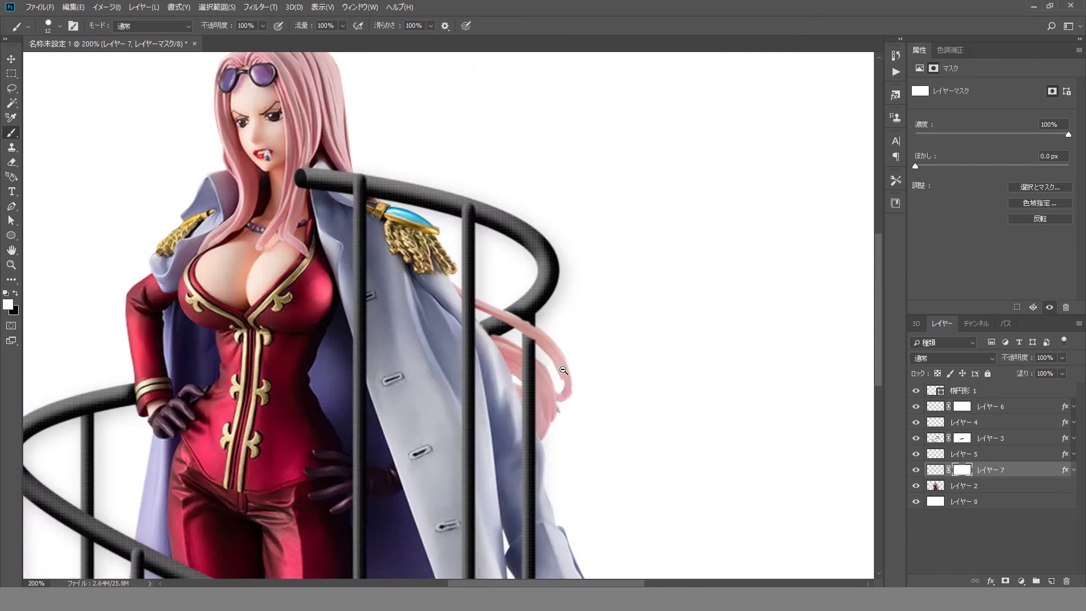
{"action": "left_click_drag", "start_coordinate": [445, 367], "coordinate": [551, 394]}
{"action": "left_click", "coordinate": [11, 59]}
{"action": "left_click", "coordinate": [45, 76]}
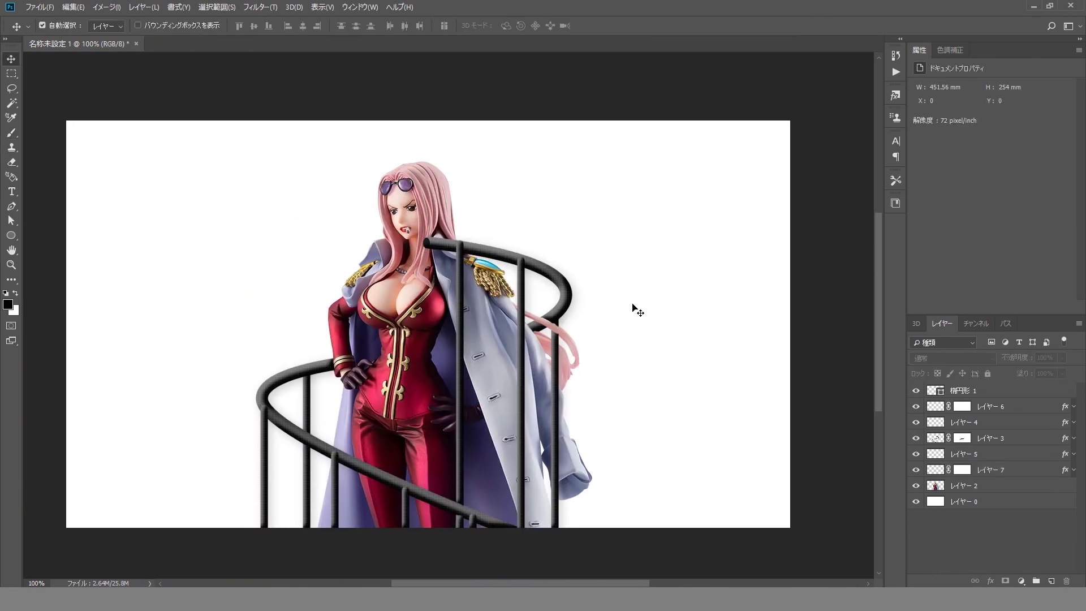